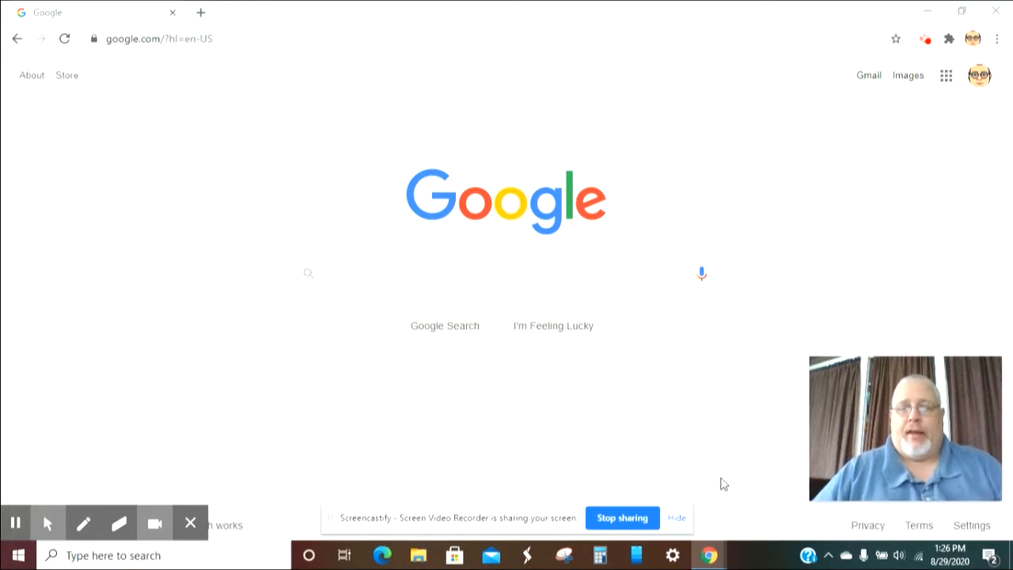
click(16, 524)
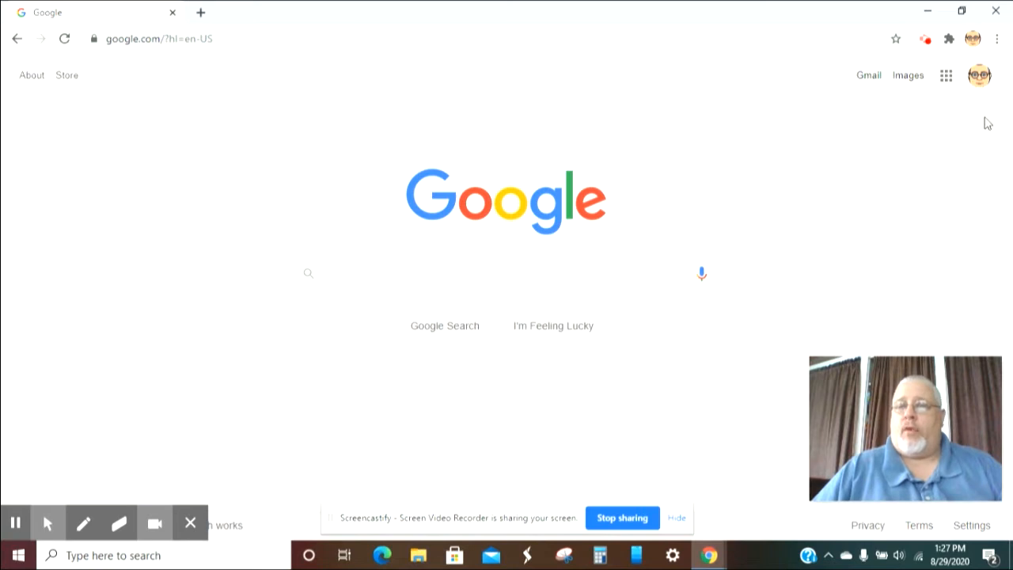
click(945, 79)
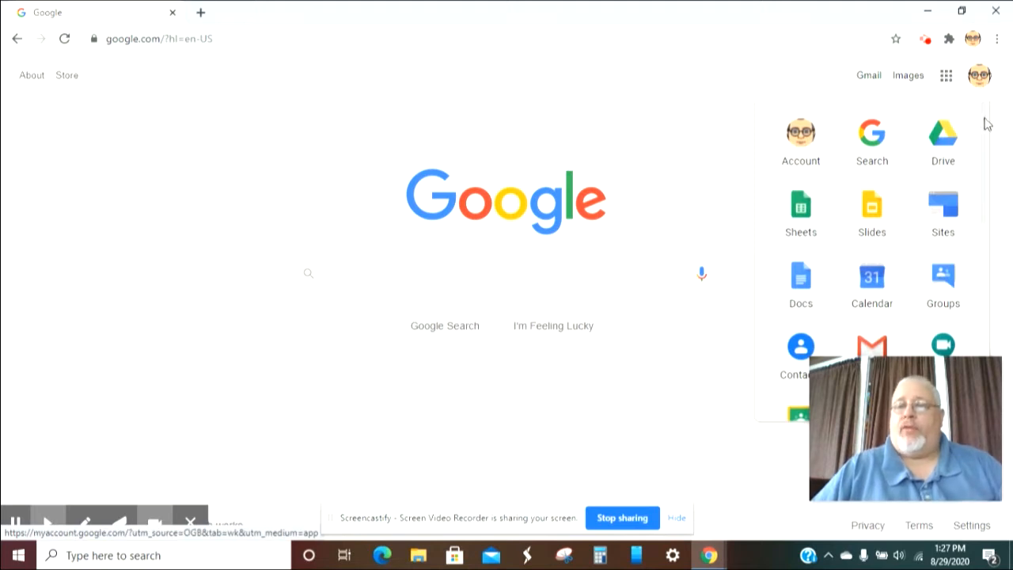
drag(985, 121, 986, 180)
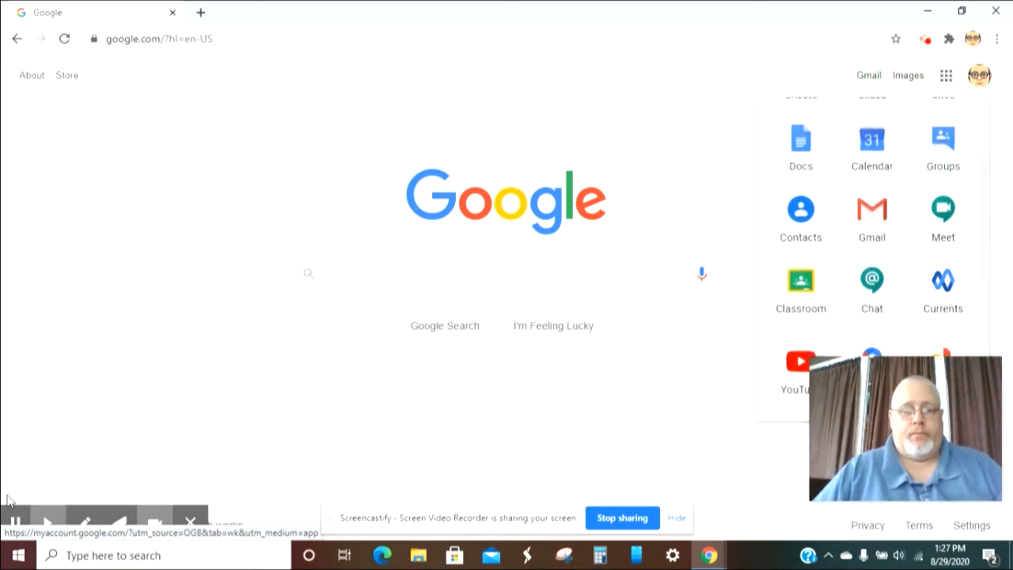
click(15, 523)
click(15, 525)
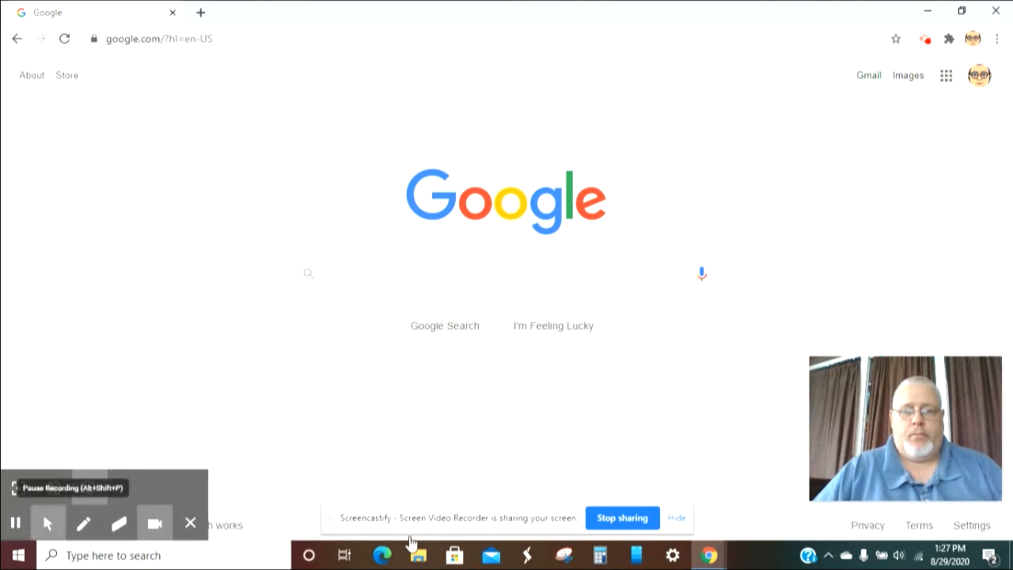
drag(934, 394, 132, 136)
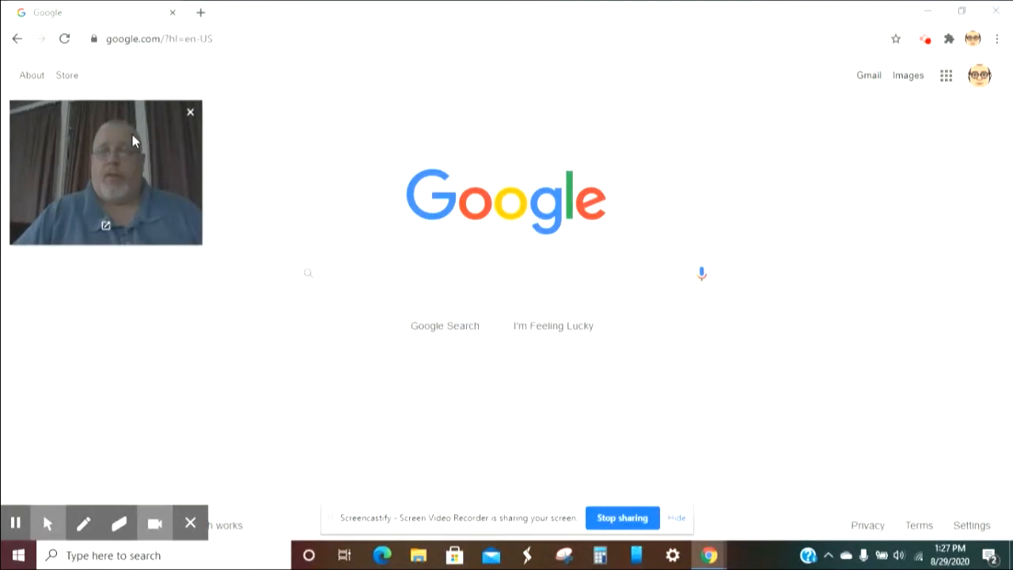
Open Google Classroom from the list of Google apps
click(946, 78)
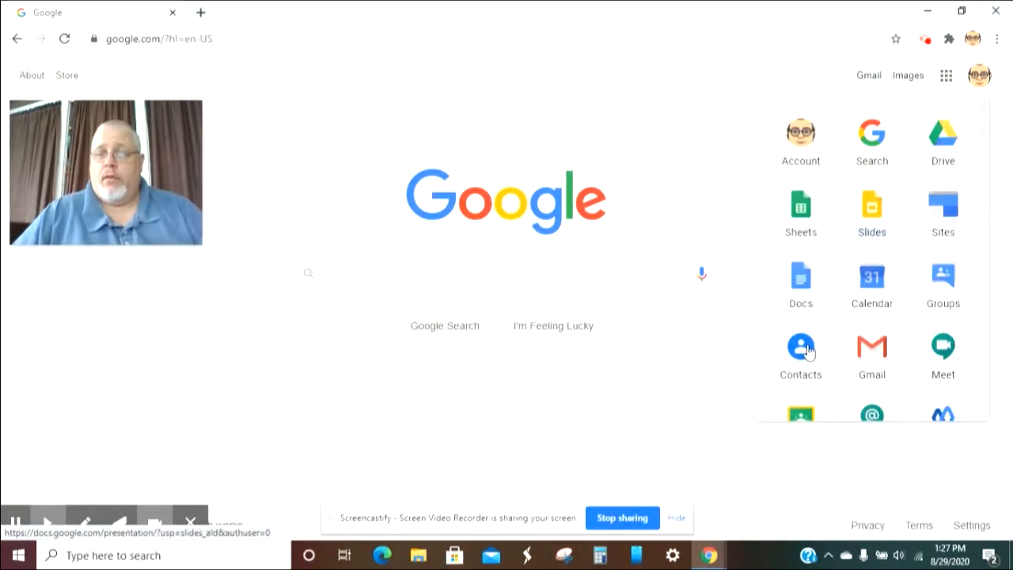
scroll(795, 417, down, 2)
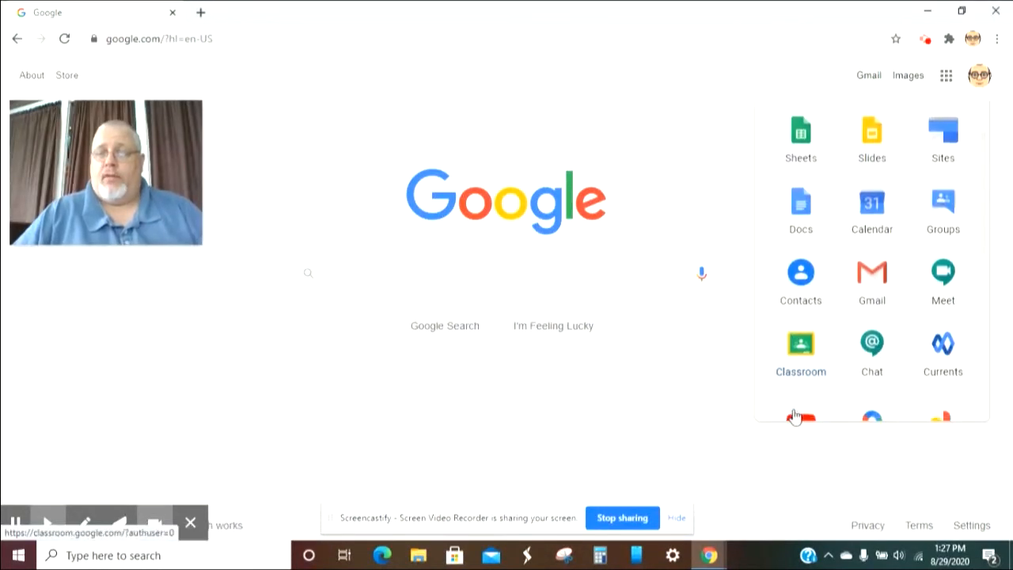
click(801, 273)
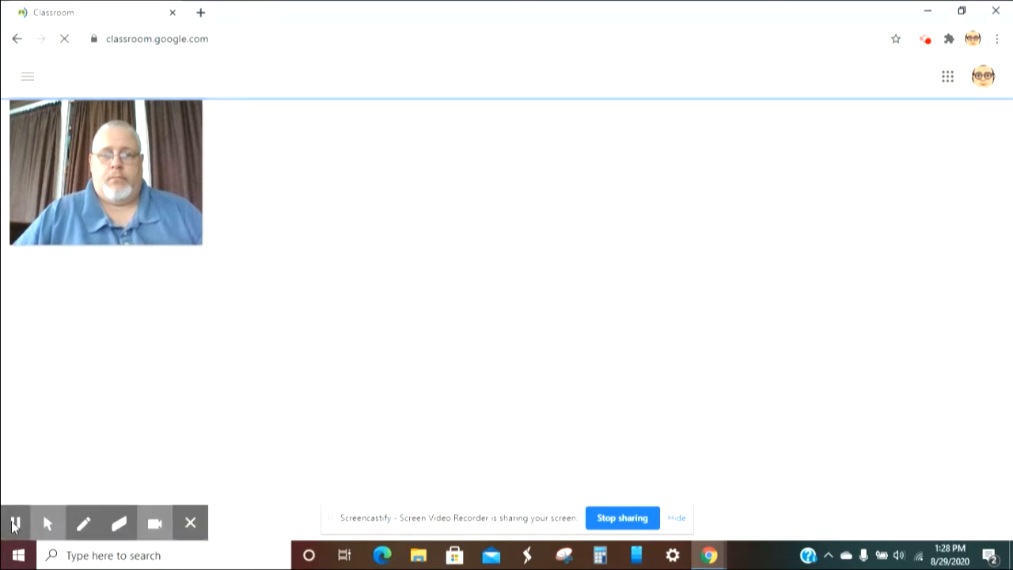
click(14, 524)
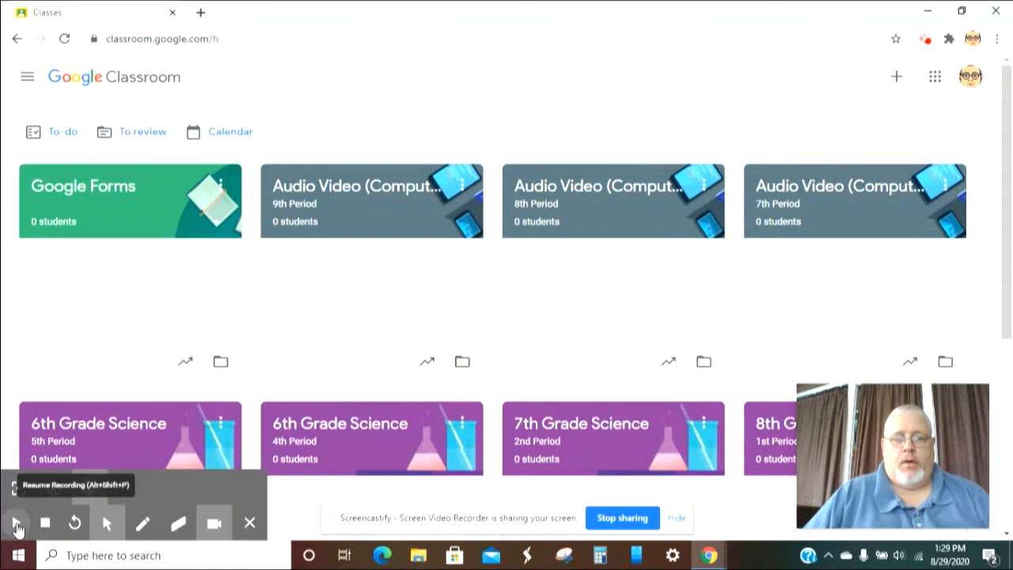
click(14, 524)
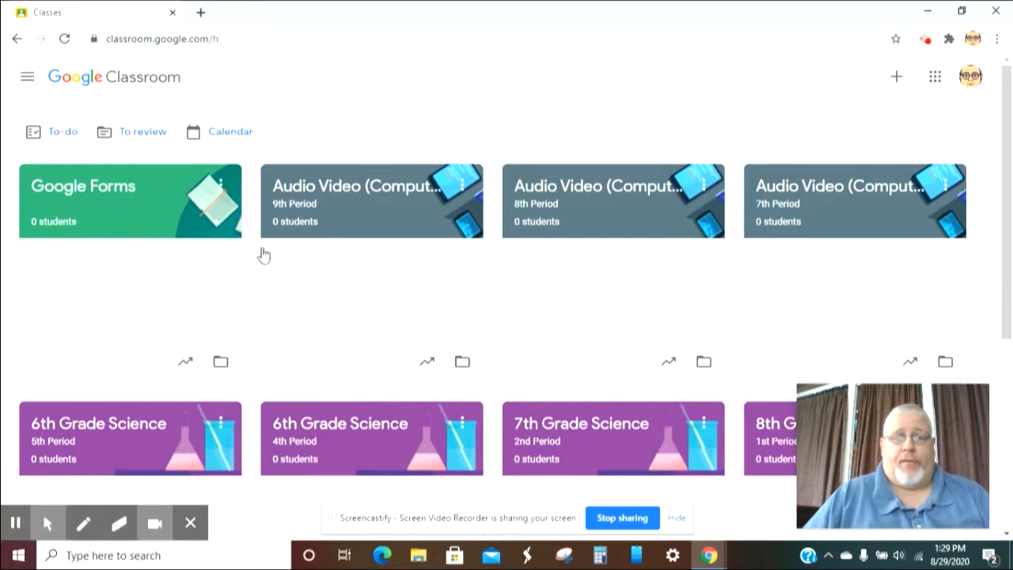
Go to the classwork of the Google Forms class and start a new quiz assignment
click(117, 190)
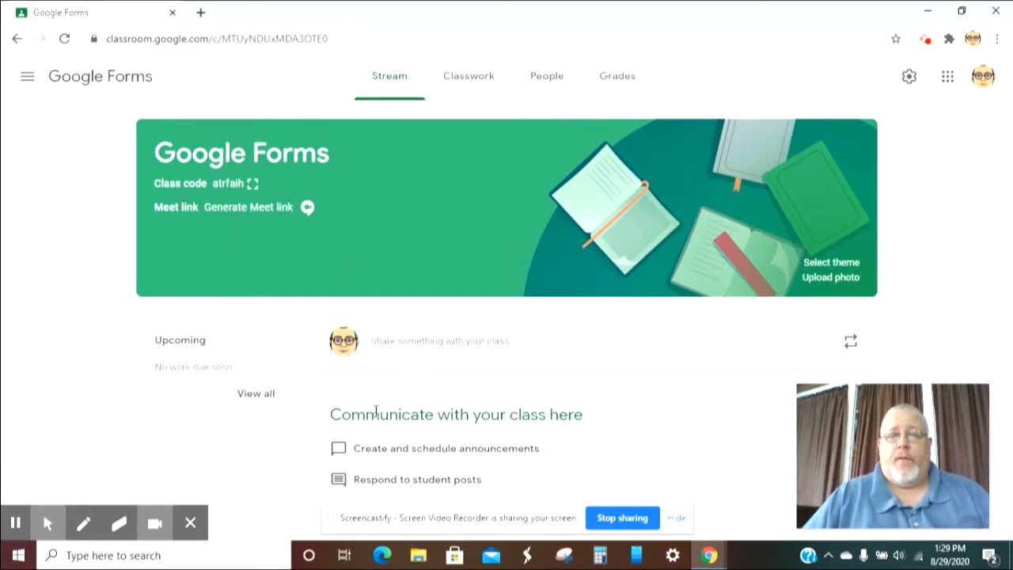
click(462, 82)
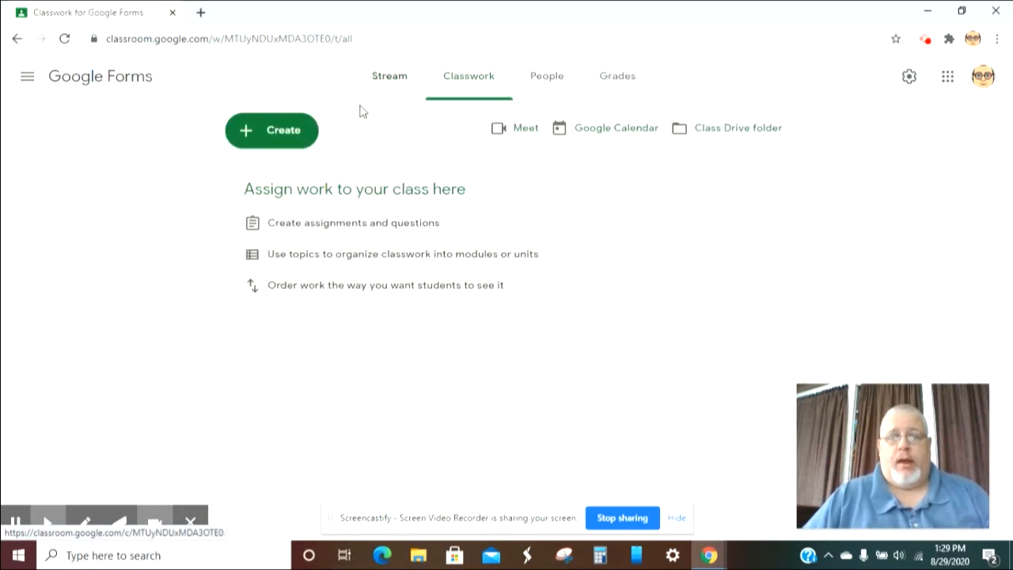
click(278, 133)
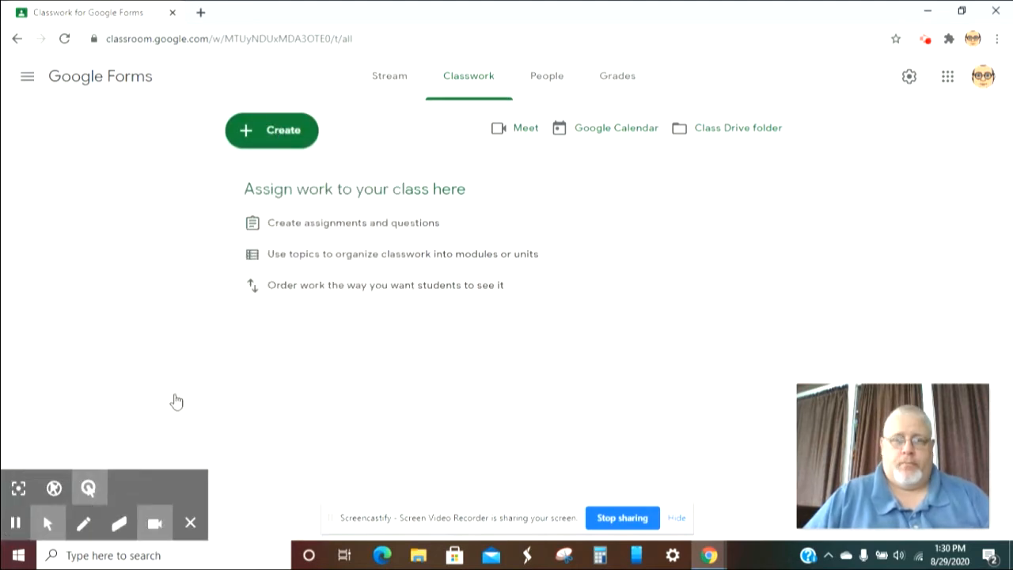
click(278, 131)
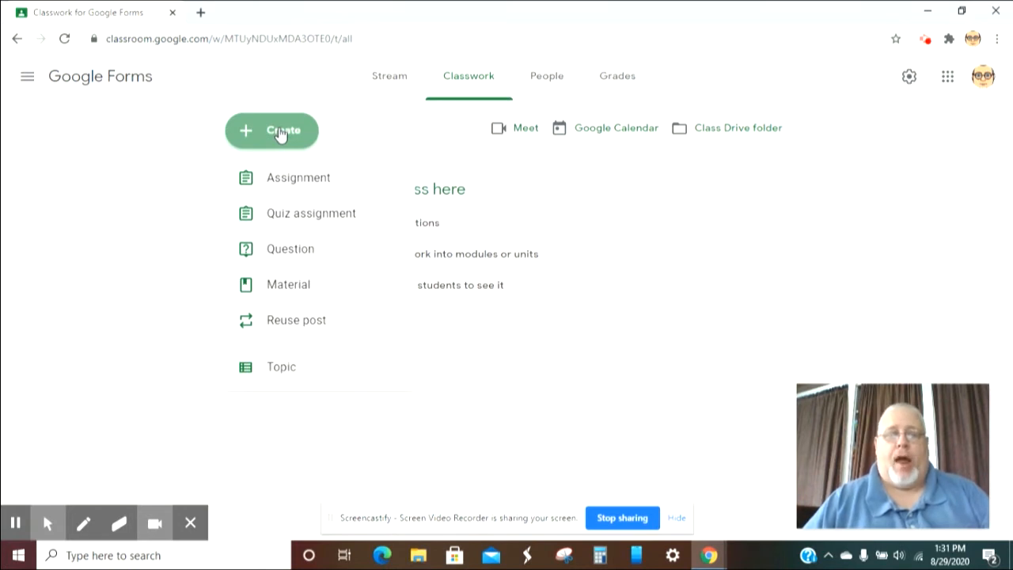
click(277, 216)
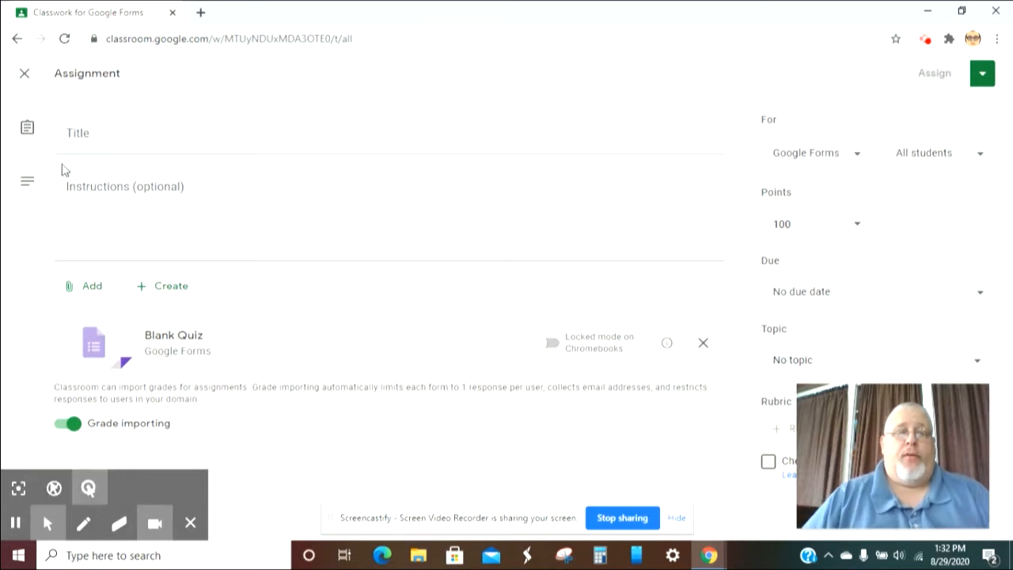
Title the assignment "Google Forms Quiz" with instructions "Take this quiz once. Do your best. It is NOT timed and you may use the internet. DO YOUR BEST!"
click(67, 134)
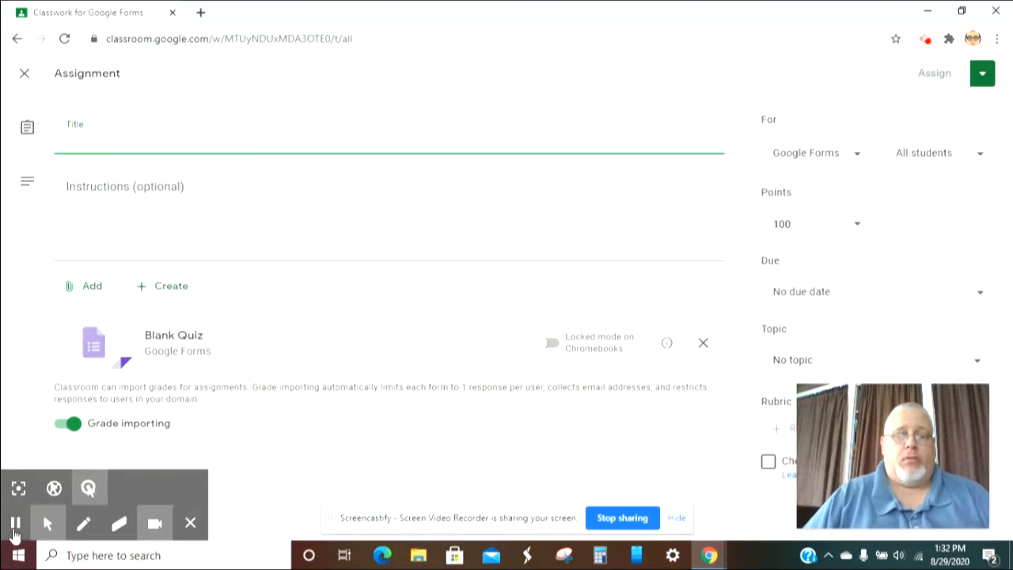
click(14, 524)
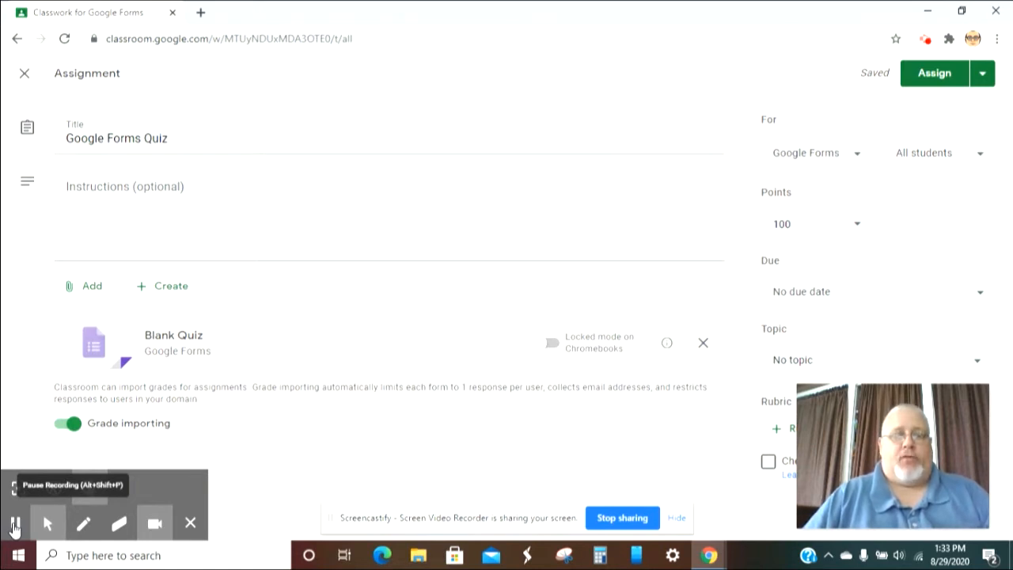
click(14, 525)
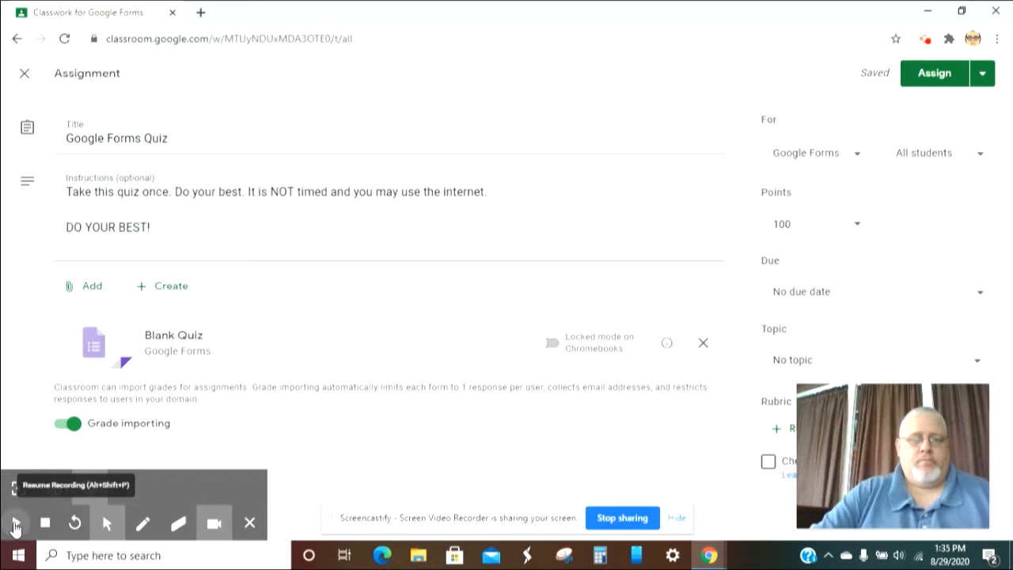
click(11, 524)
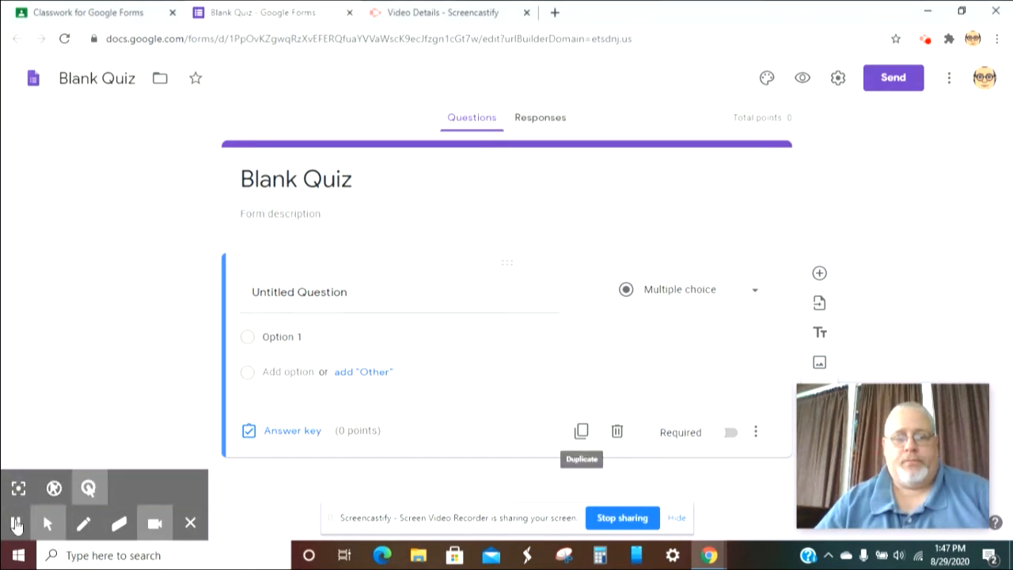
Rename the blank quiz form and its heading as "Google Forms Quiz"
click(17, 526)
click(17, 530)
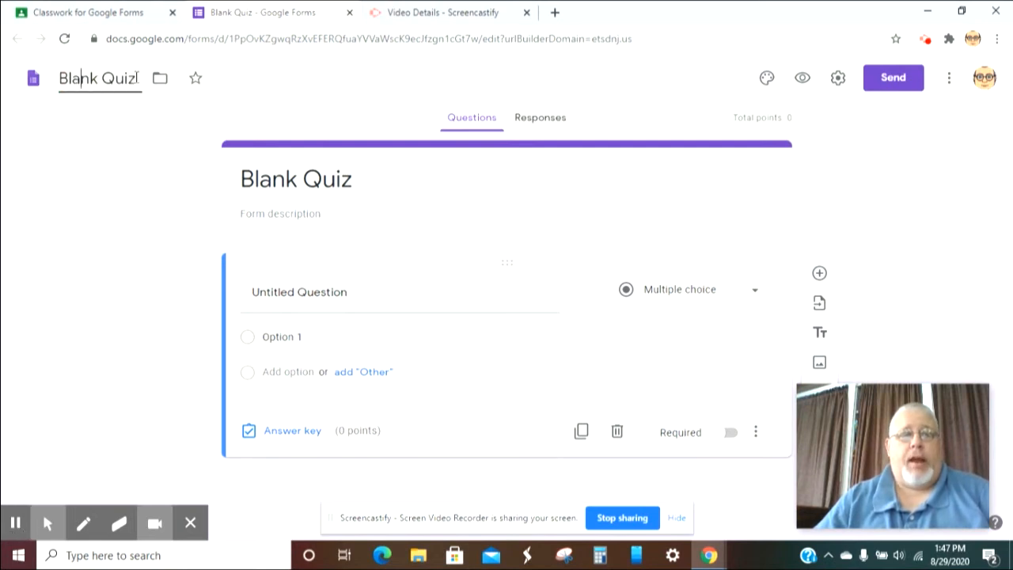
drag(138, 80, 28, 81)
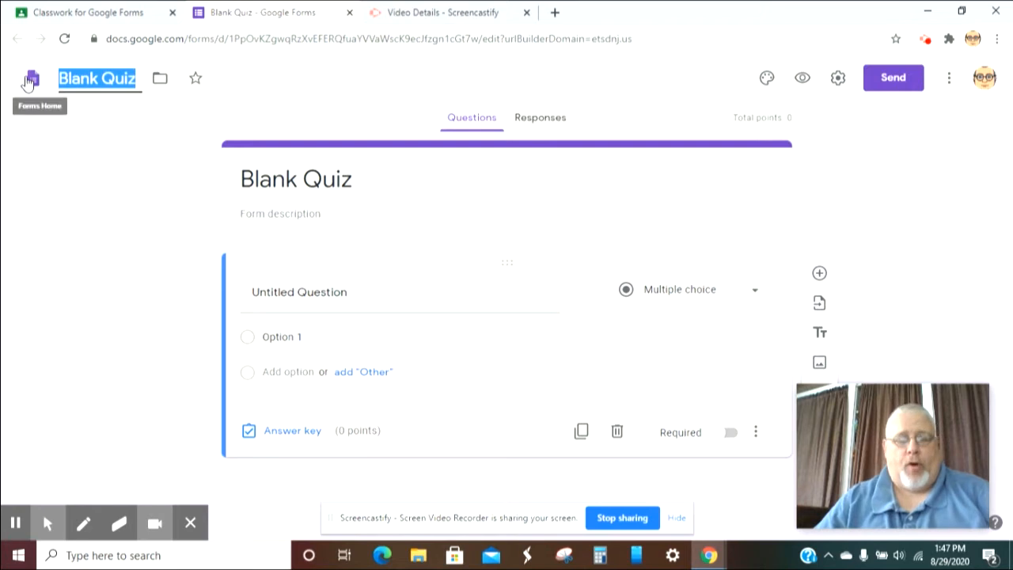
text(Google Forms Quiz)
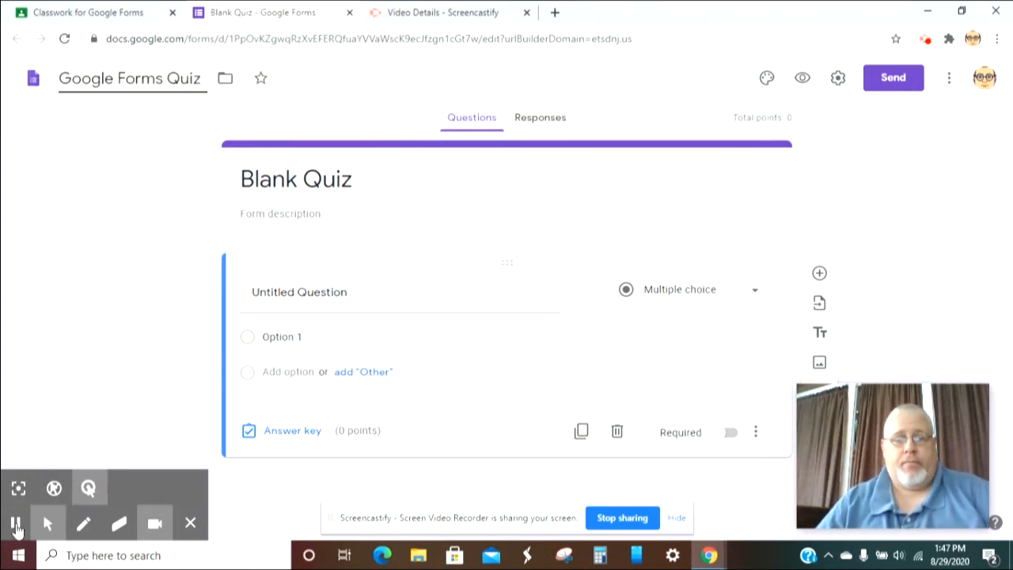
click(17, 527)
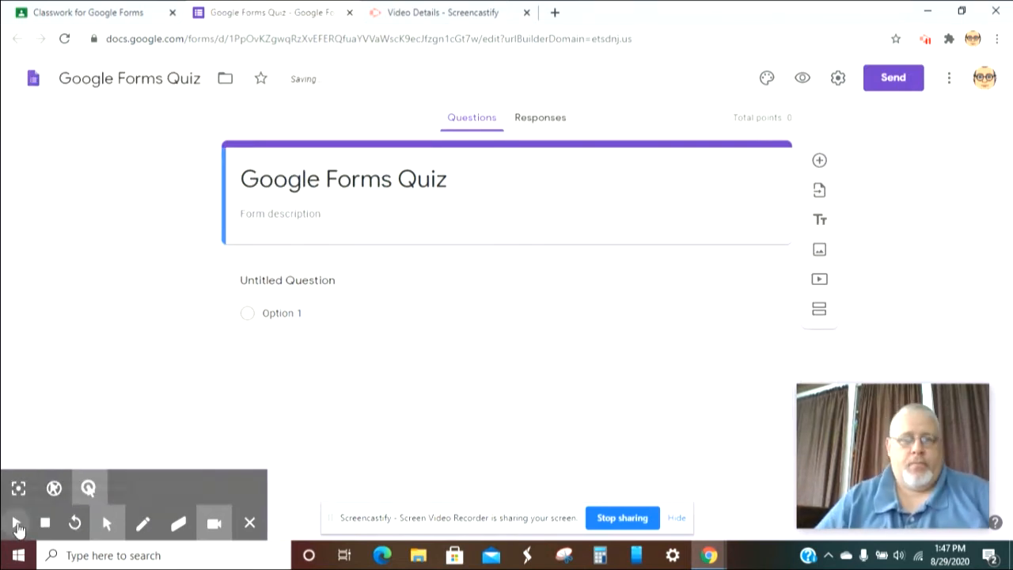
click(17, 528)
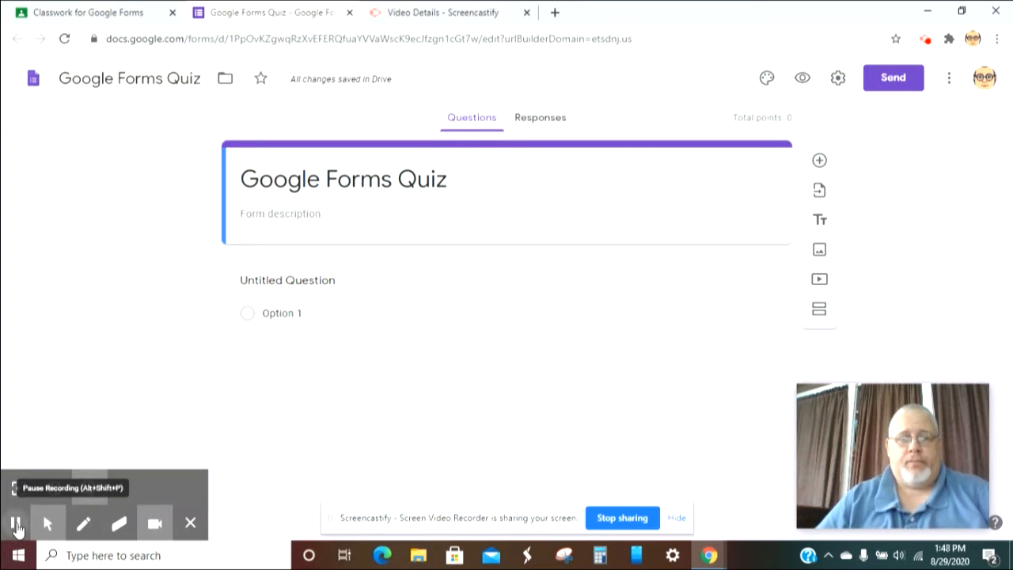
Enter "Assessment on My first Google Form" as the form description
click(16, 524)
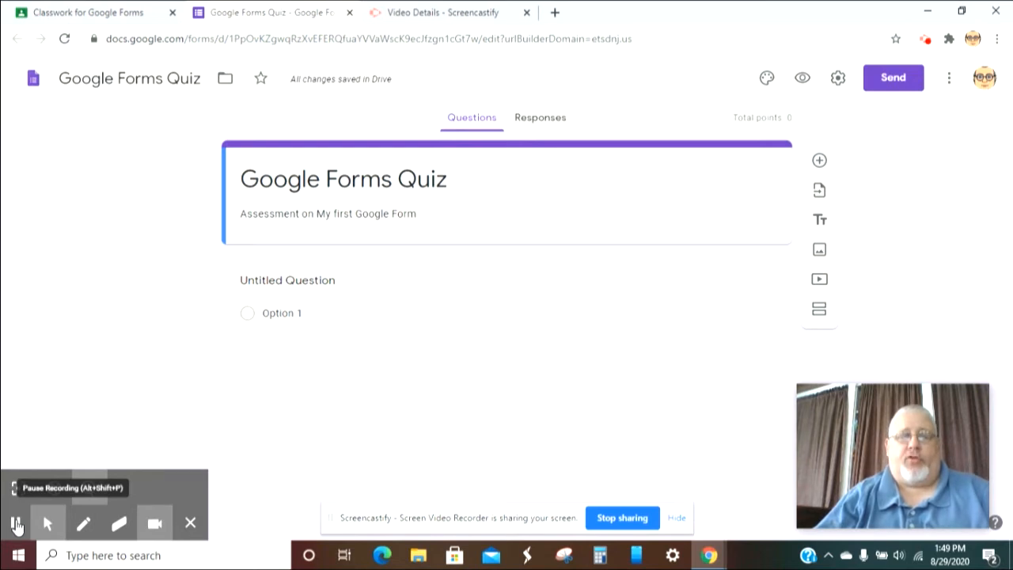
click(16, 524)
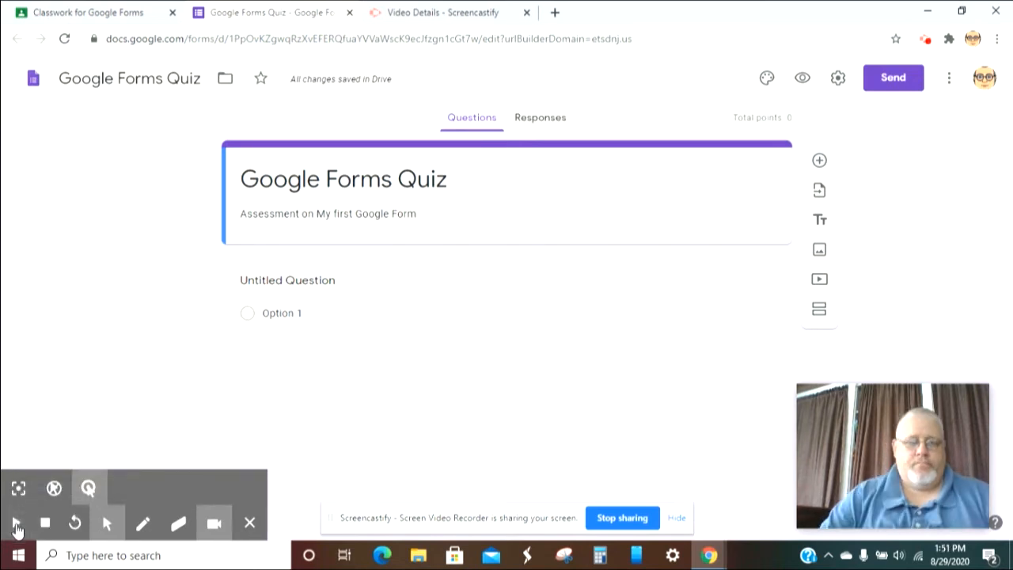
click(14, 523)
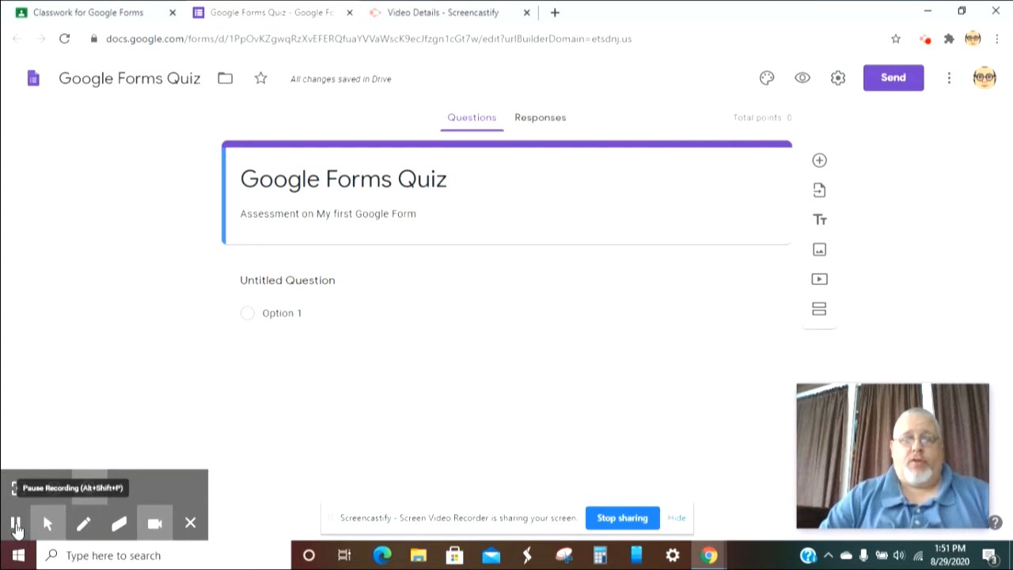
Word the first question to ask whether the teacher's Forms class is fun, and choose Multiple choice as its type
click(16, 524)
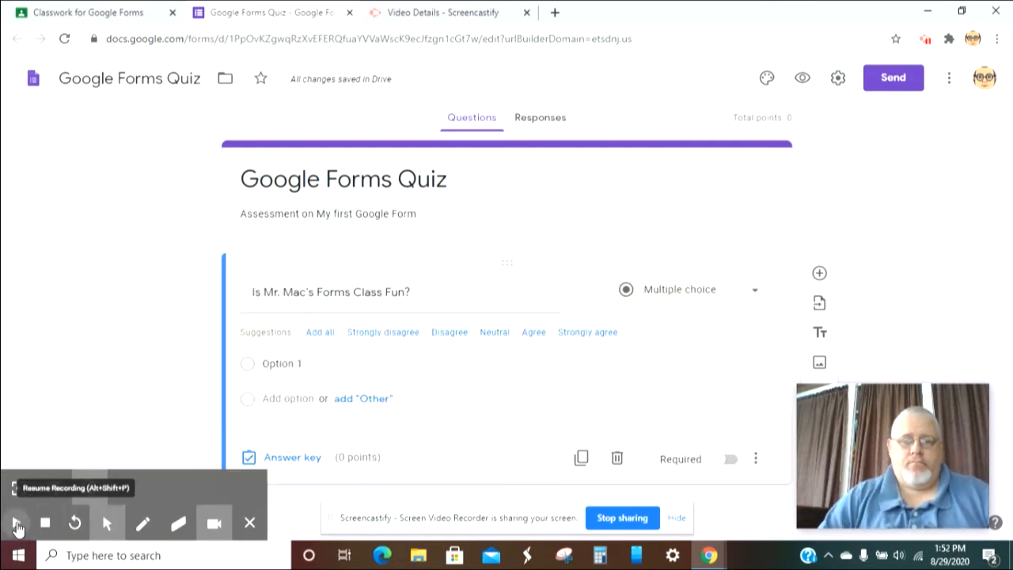
click(15, 524)
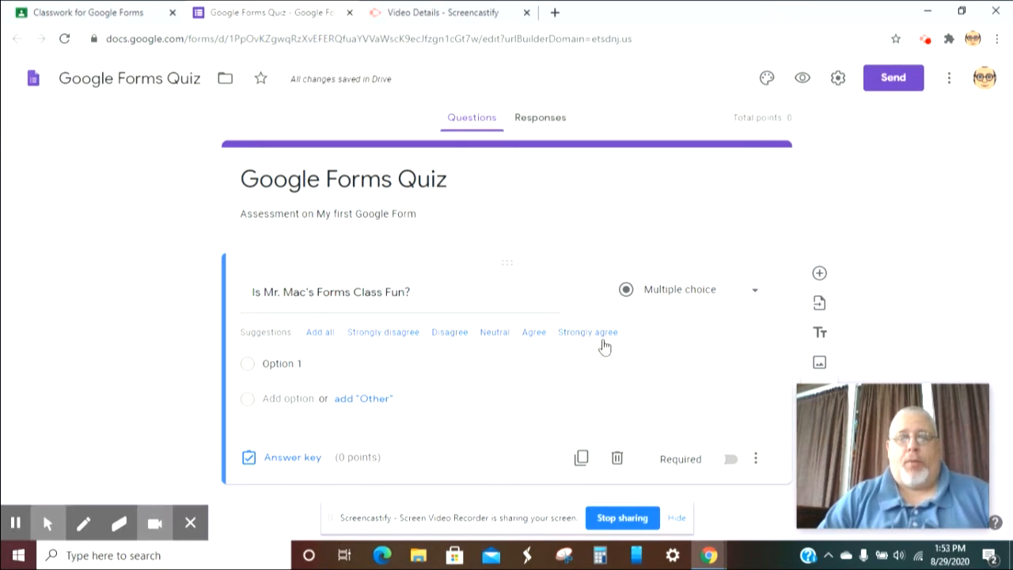
click(757, 294)
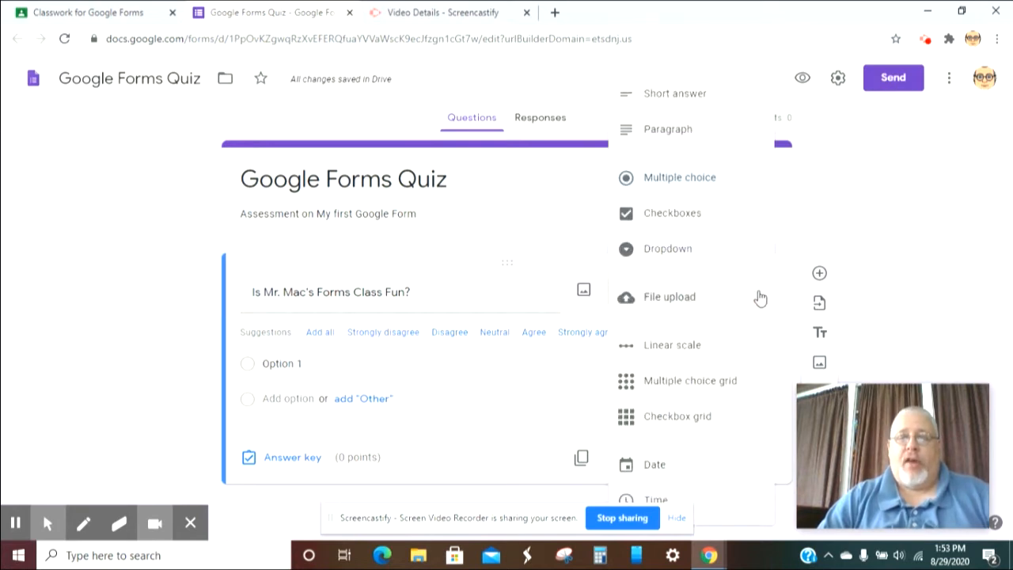
click(708, 178)
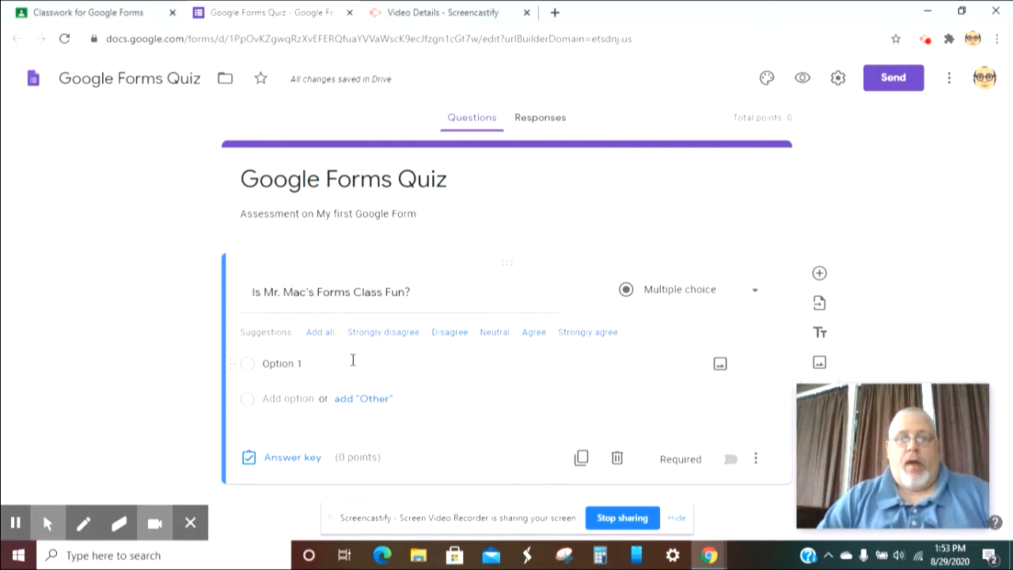
click(754, 294)
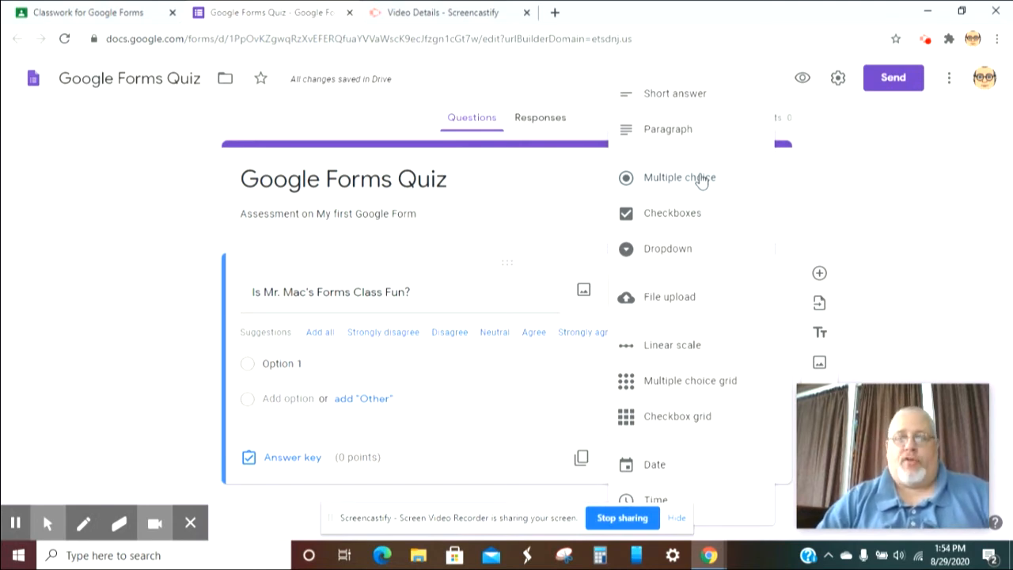
click(701, 179)
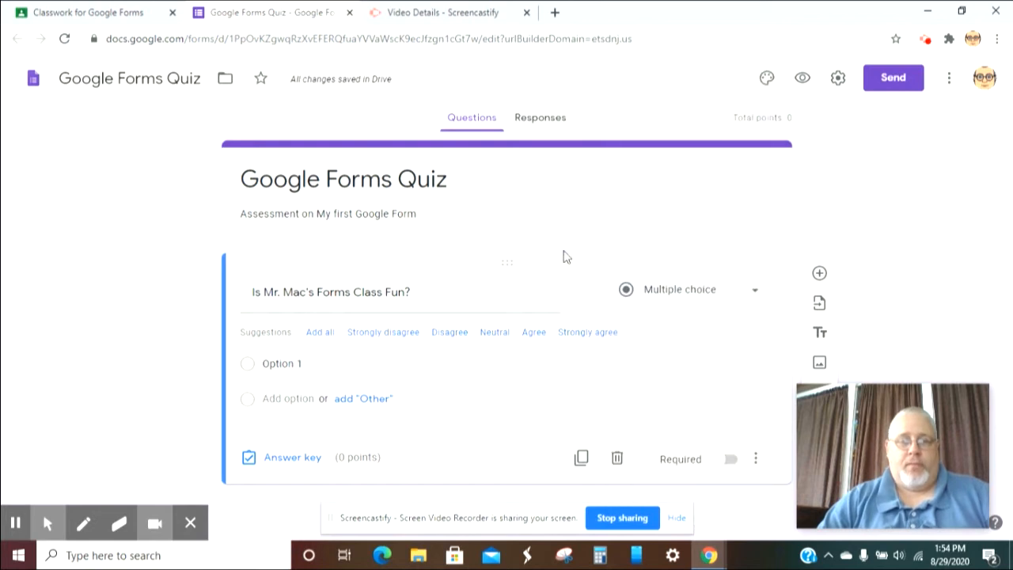
Enter "OH yea!" as the first answer option of the multiple-choice question
click(283, 363)
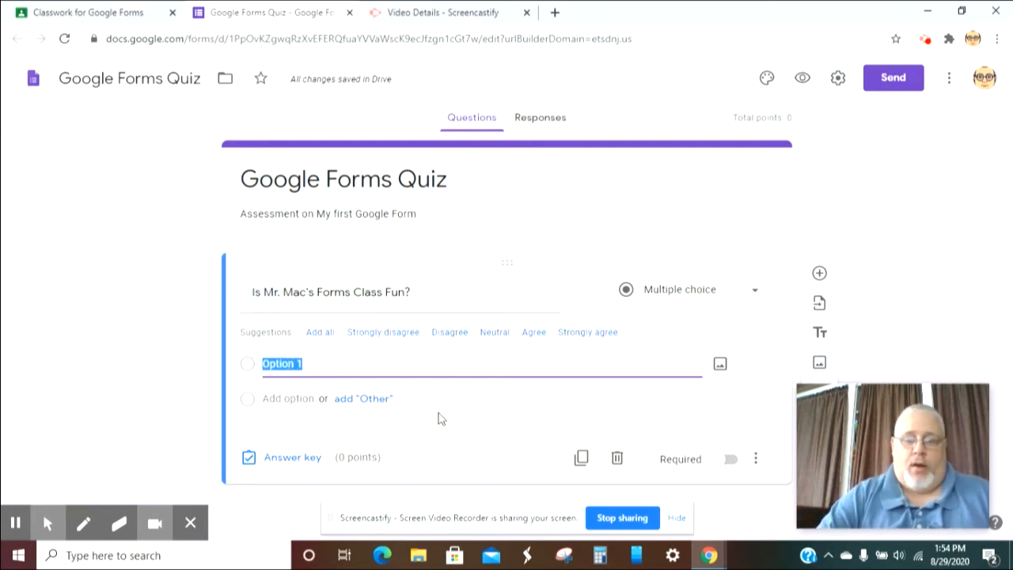
text(OH)
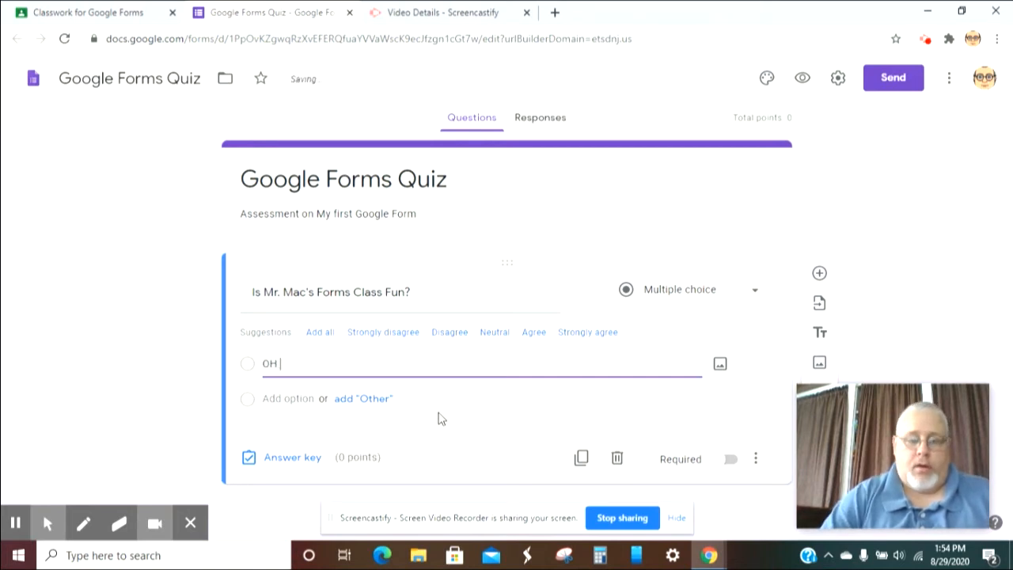
text( y)
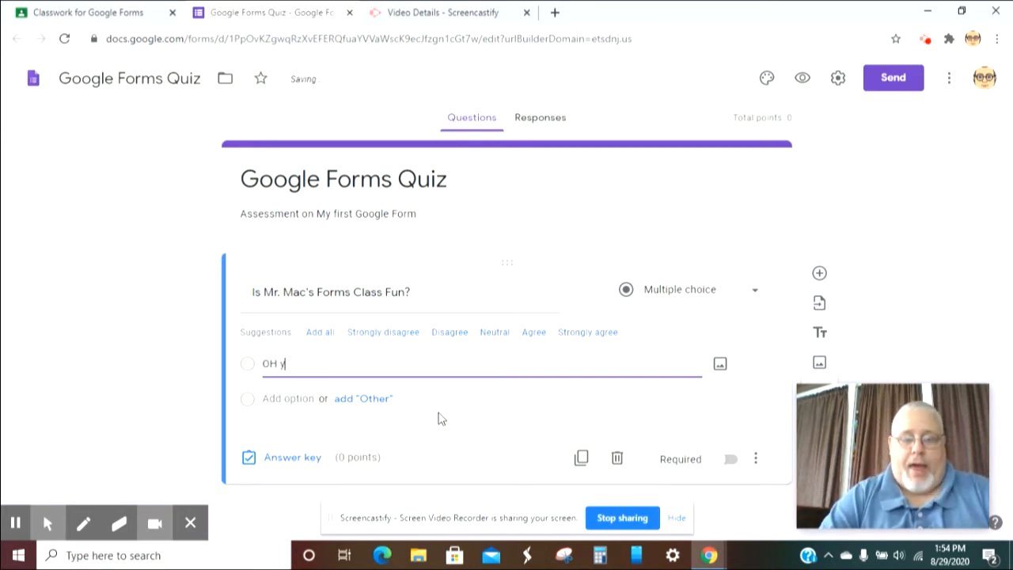
text(ea)
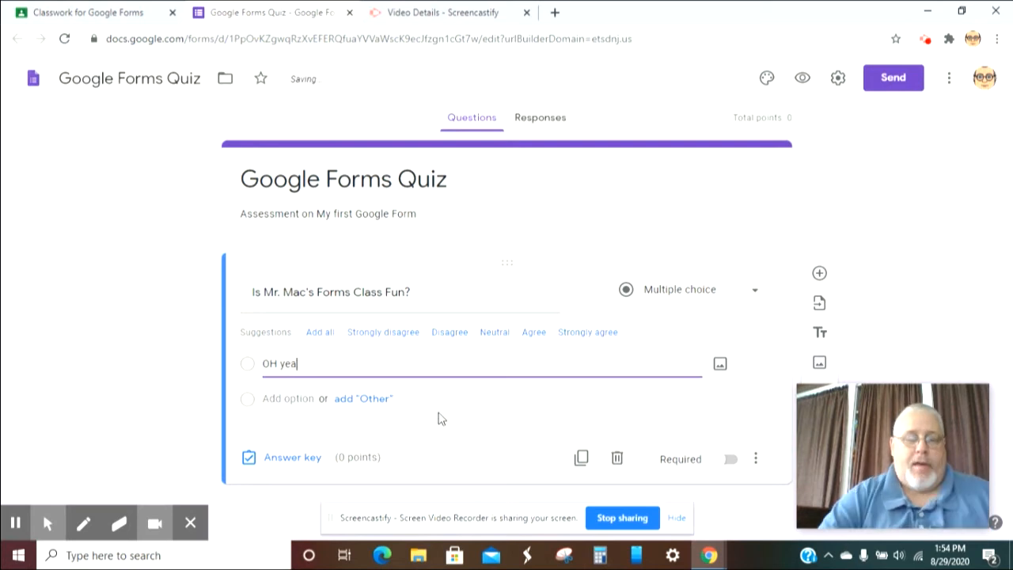
text(!)
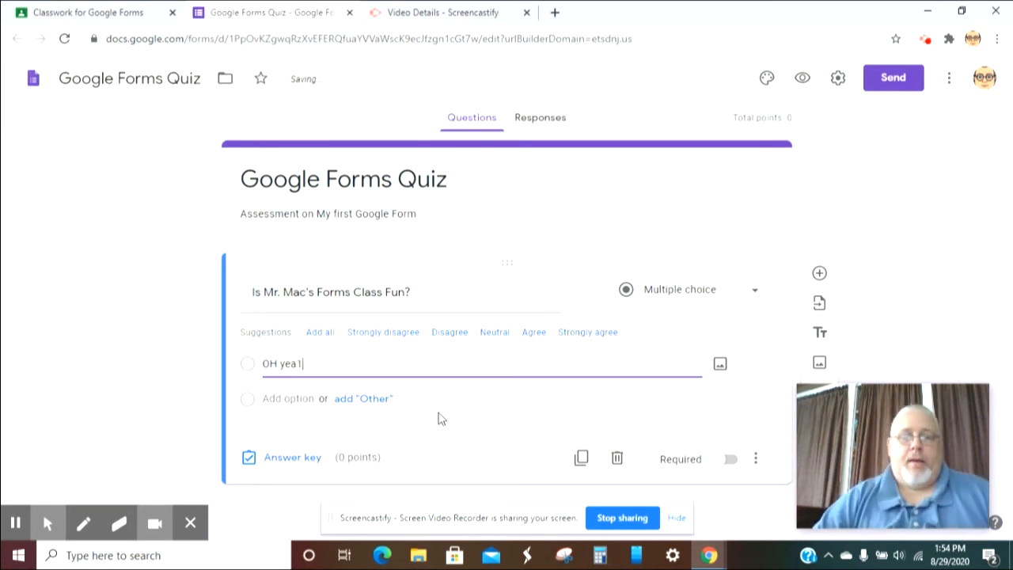
key(BackSpace)
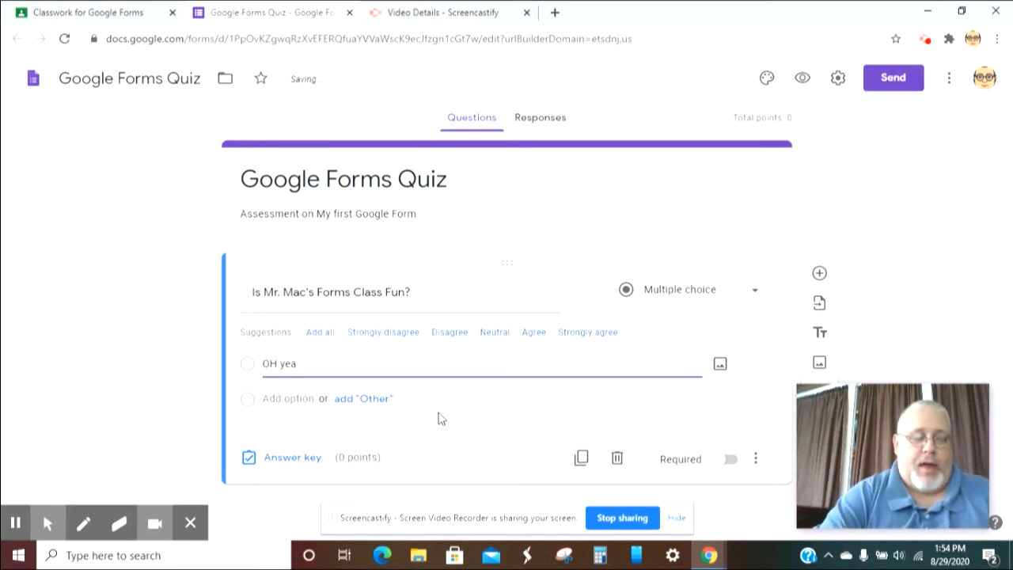
text(!)
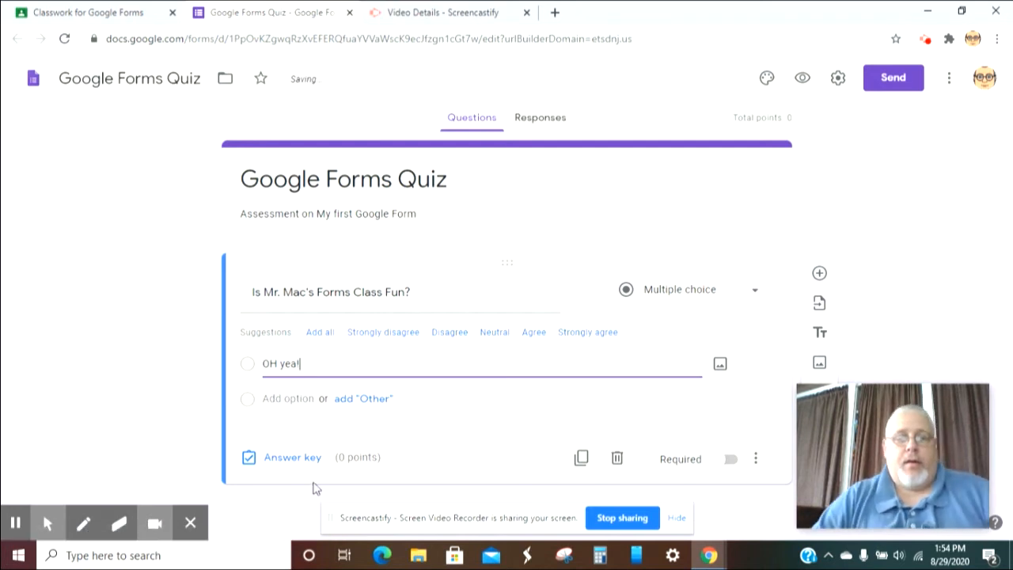
Add a second answer option reading "Not even close!" to the question
click(288, 399)
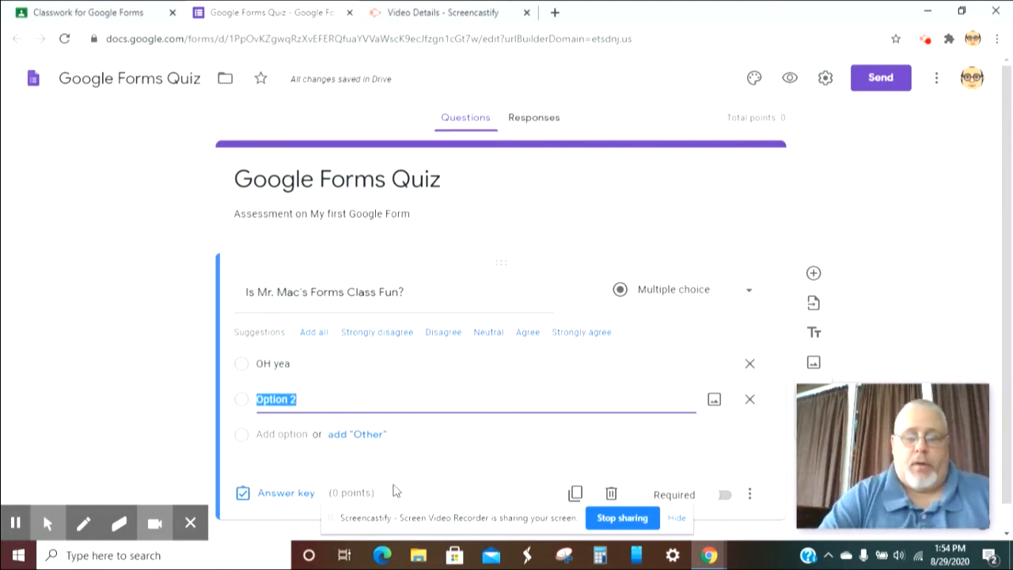
text(N)
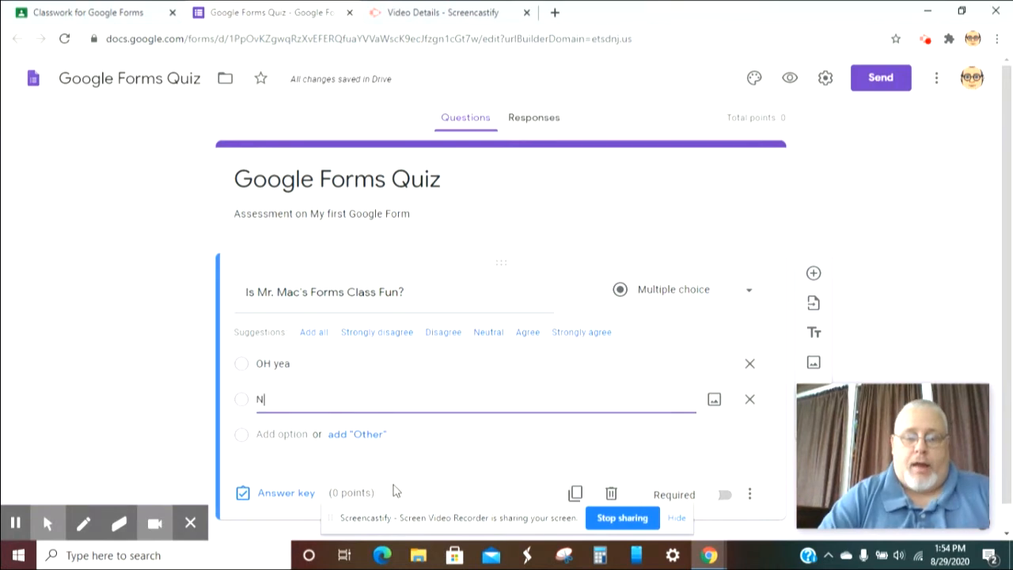
text(ot eve)
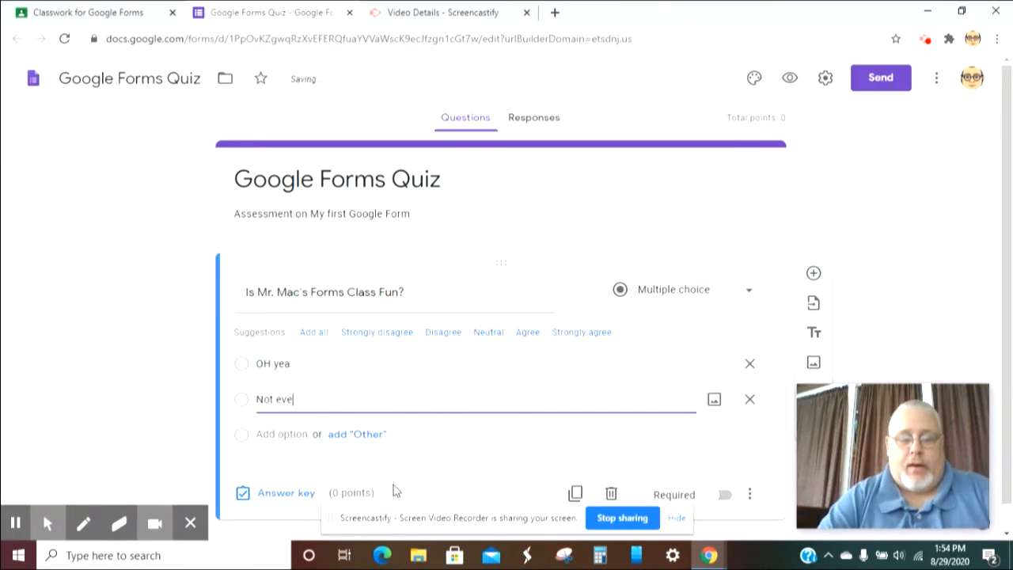
text(n close)
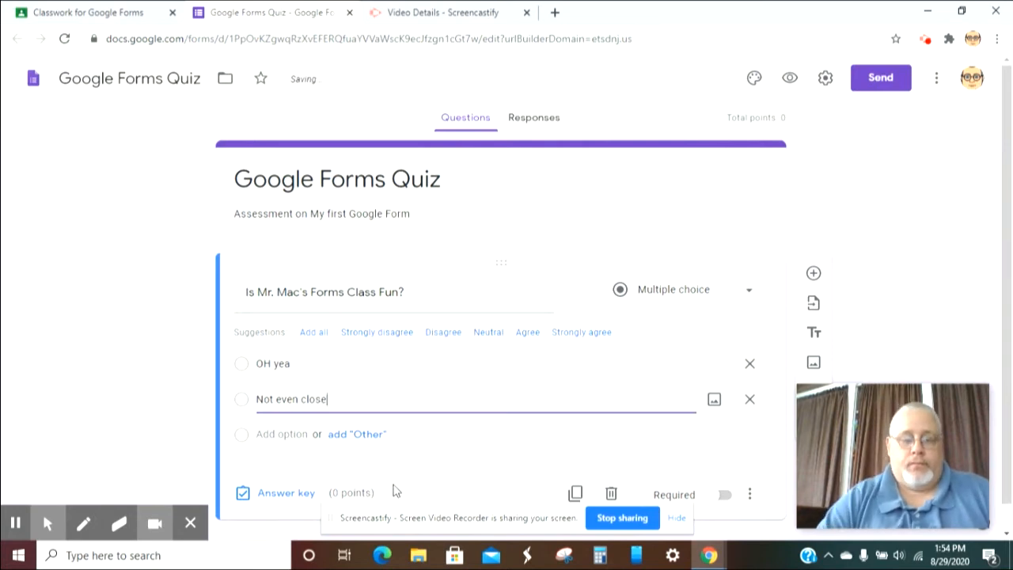
text(!)
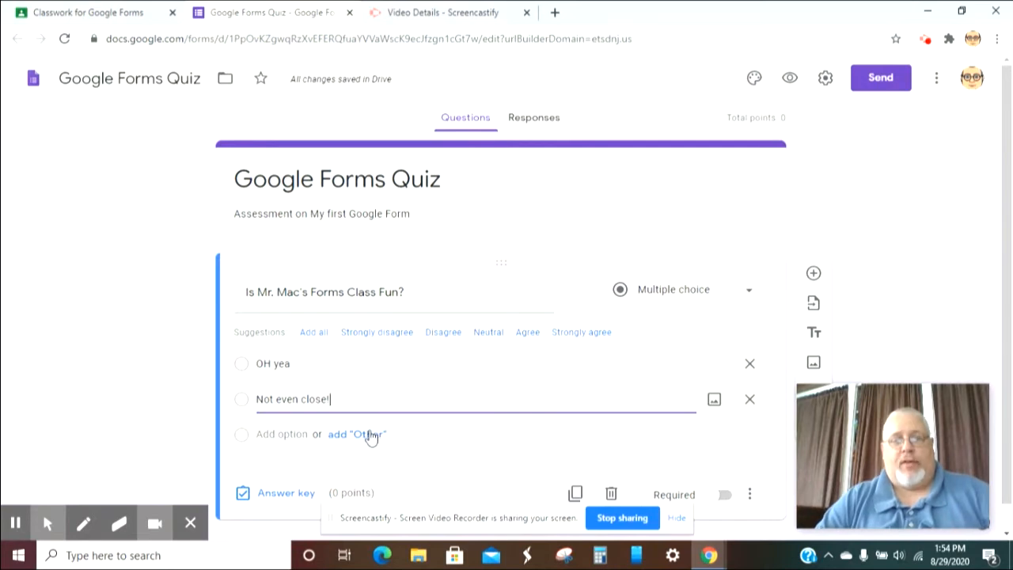
click(15, 522)
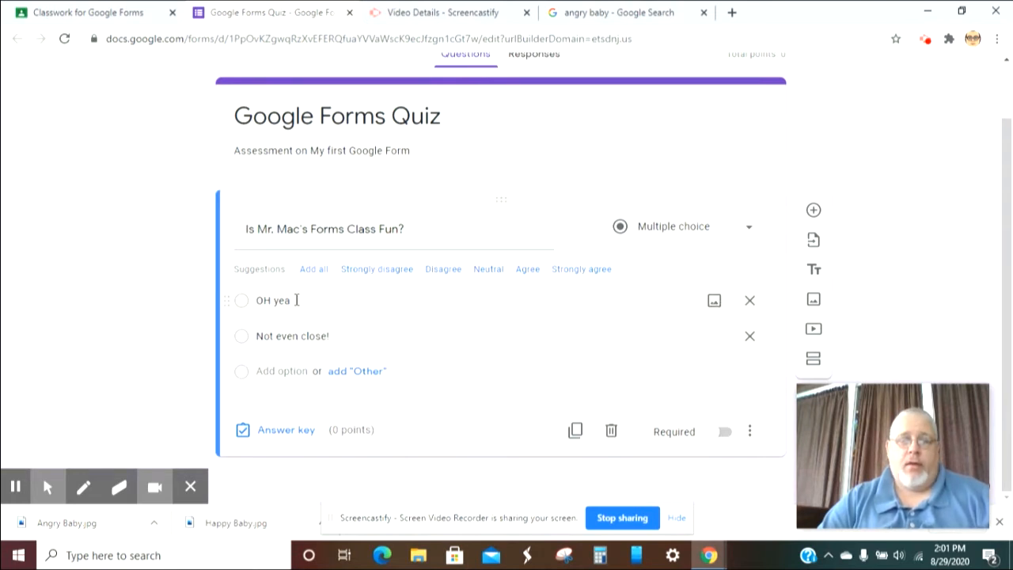
Add the missing exclamation mark to the first answer option so it reads "OH yea!"
triple_click(296, 299)
click(296, 300)
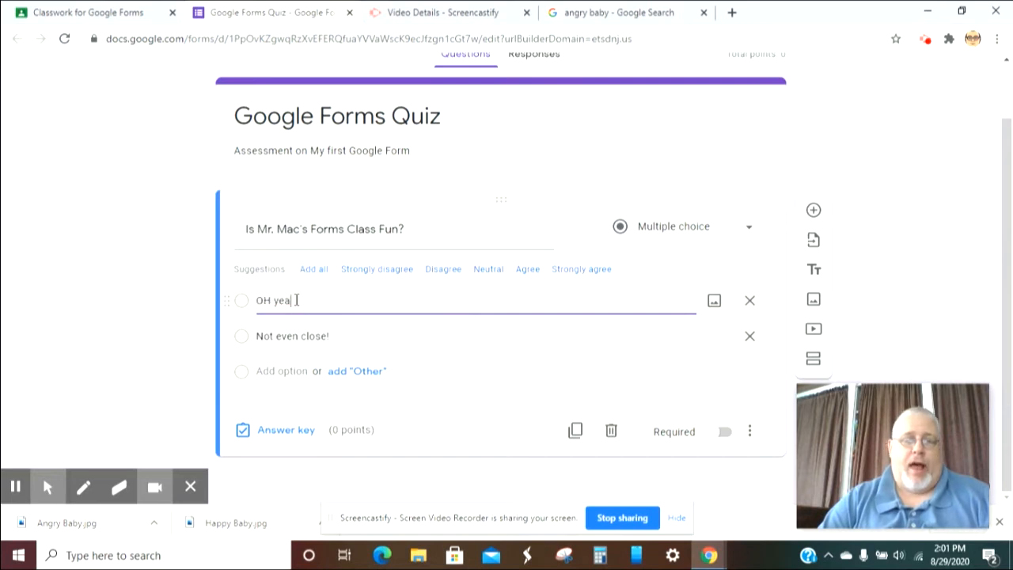
text(!)
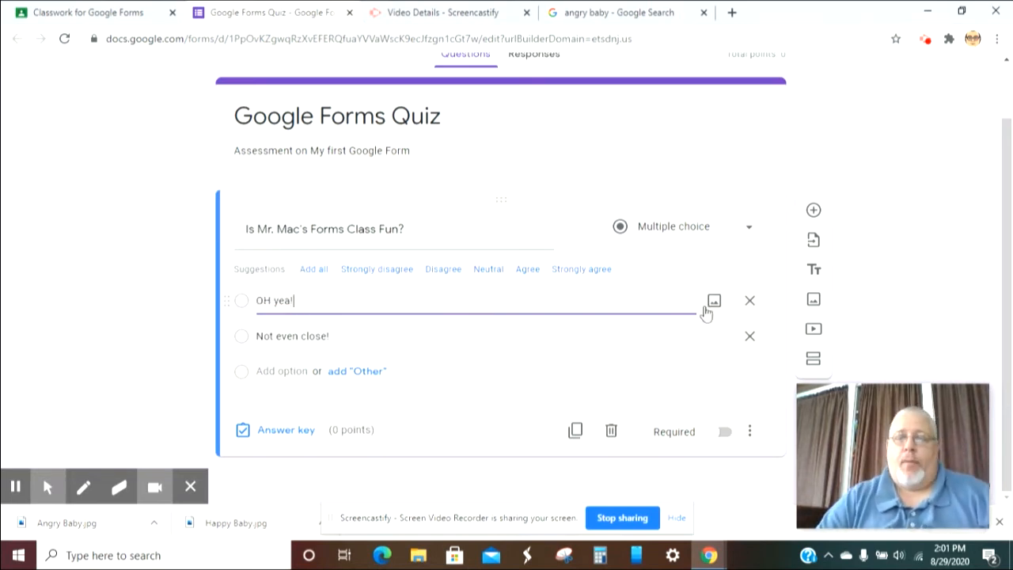
Upload Happy Baby.jpg as the image for the "OH yea!" option and Angry Baby.jpg for the "Not even close!" option
click(715, 303)
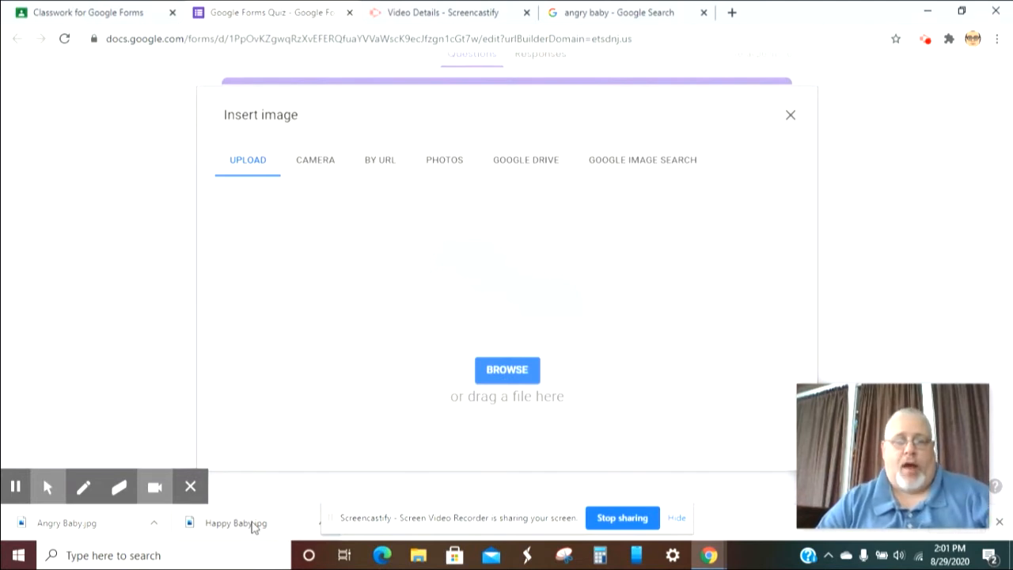
drag(253, 528, 513, 317)
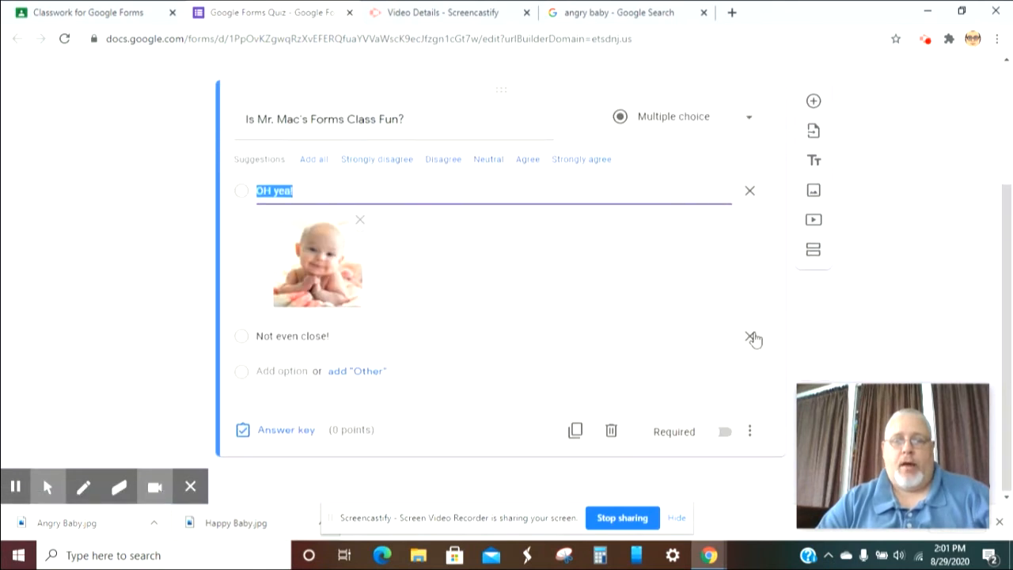
mouse_move(748, 341)
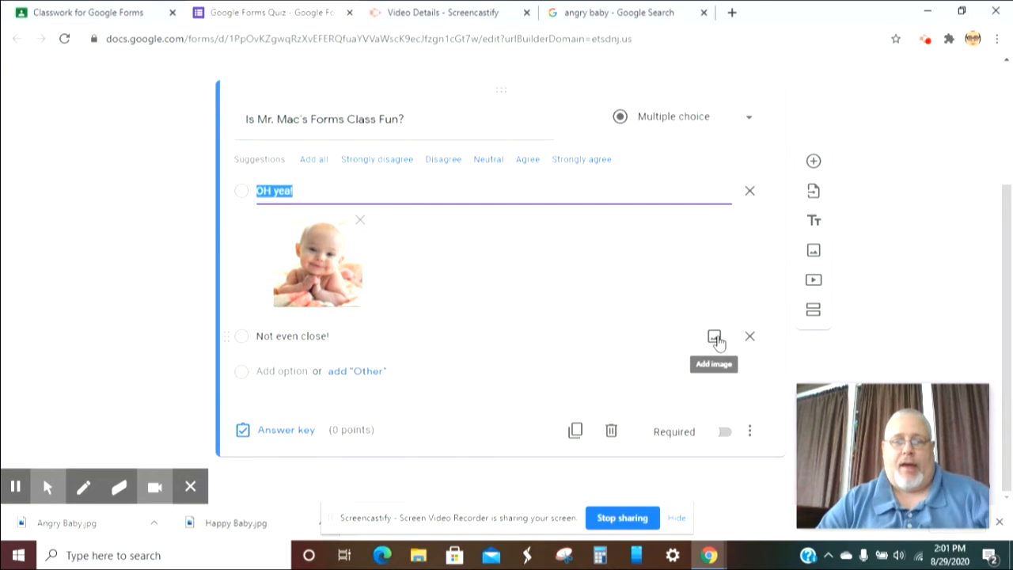
click(715, 338)
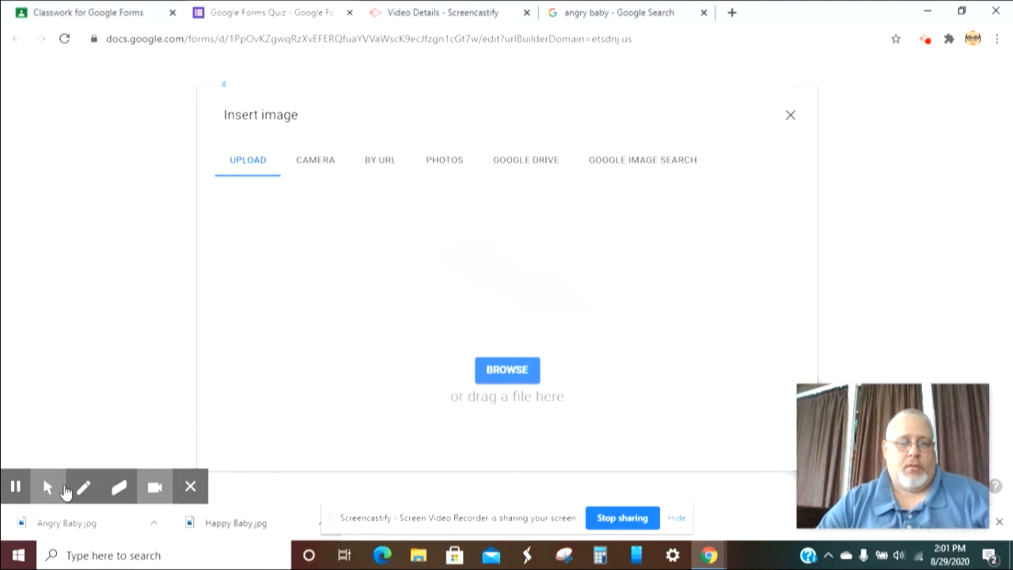
drag(77, 531, 510, 296)
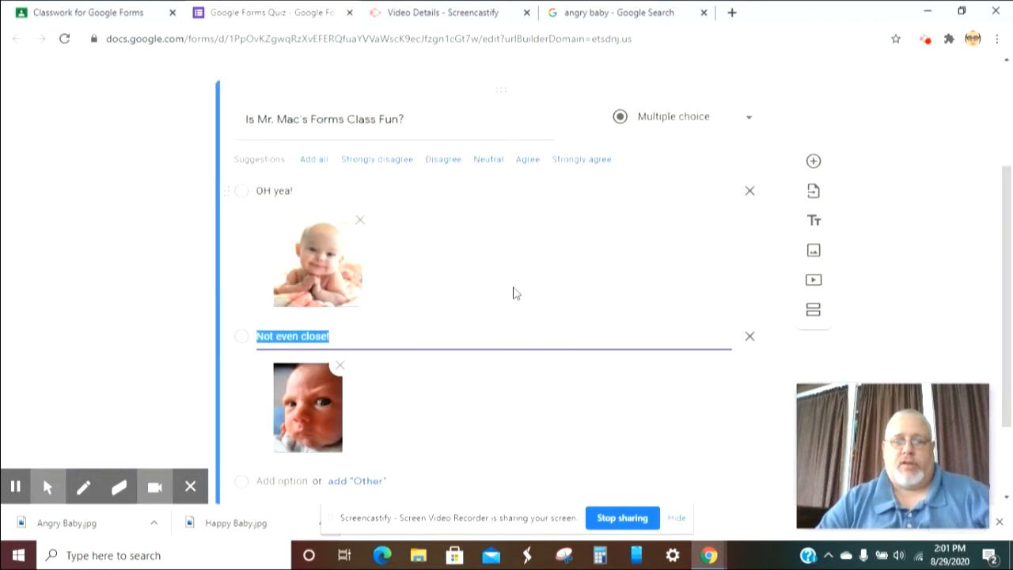
Open the question's answer key and mark "Not even close!" as the correct answer
scroll(514, 292, down, 2)
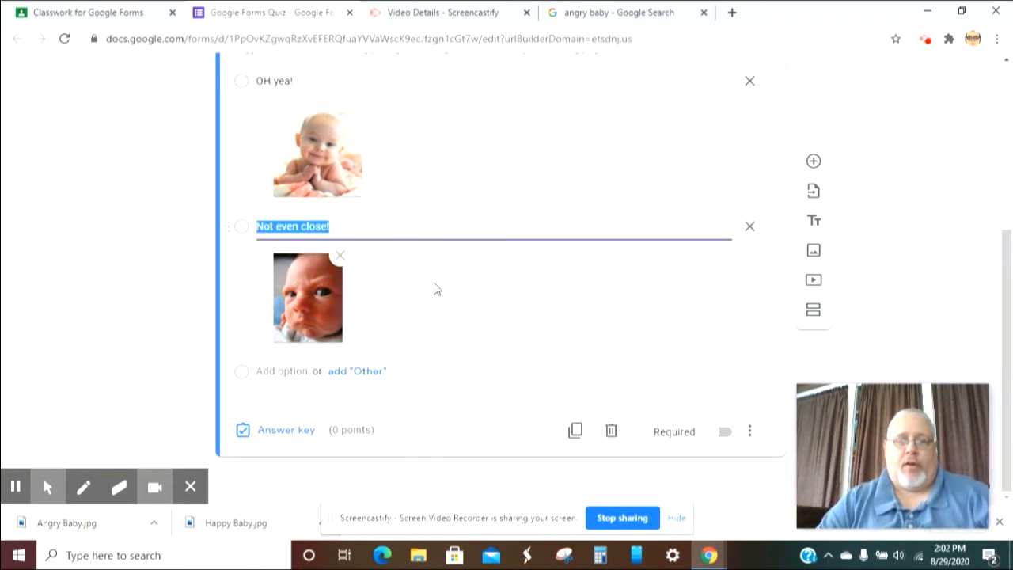
scroll(446, 290, up, 1)
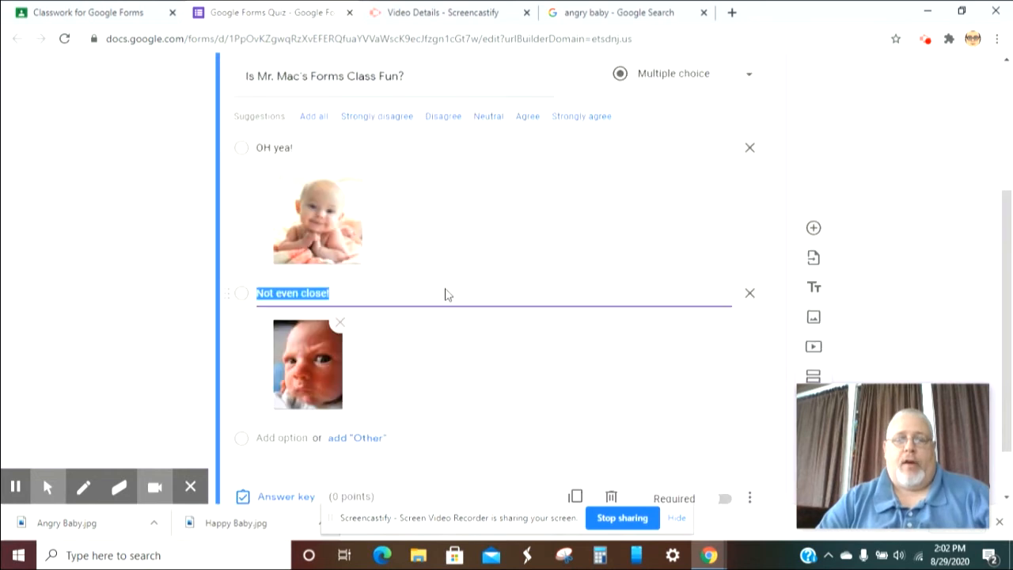
scroll(445, 290, down, 1)
scroll(446, 290, up, 1)
scroll(446, 293, up, 2)
scroll(445, 293, down, 3)
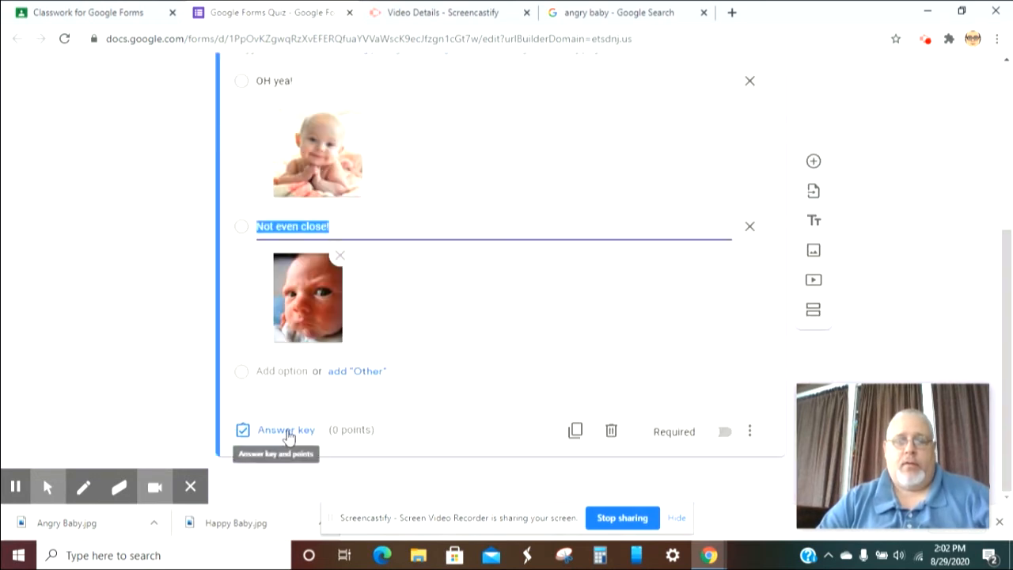
click(286, 431)
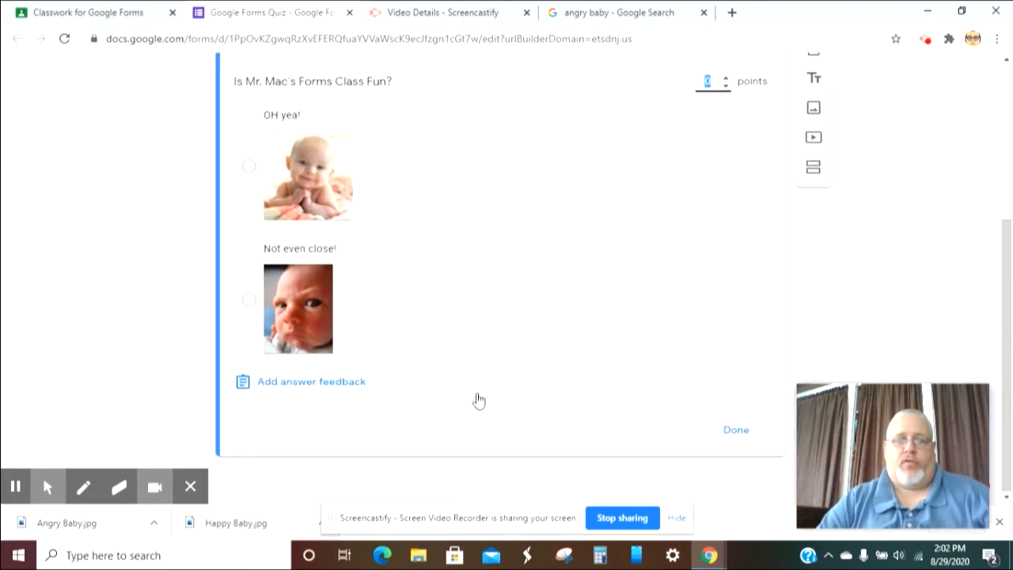
scroll(479, 402, up, 1)
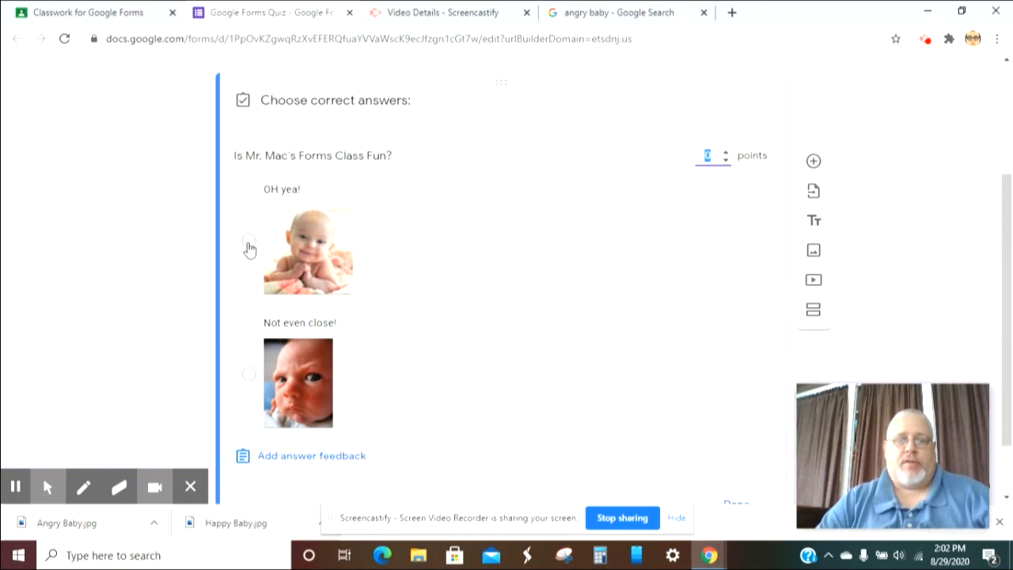
click(249, 378)
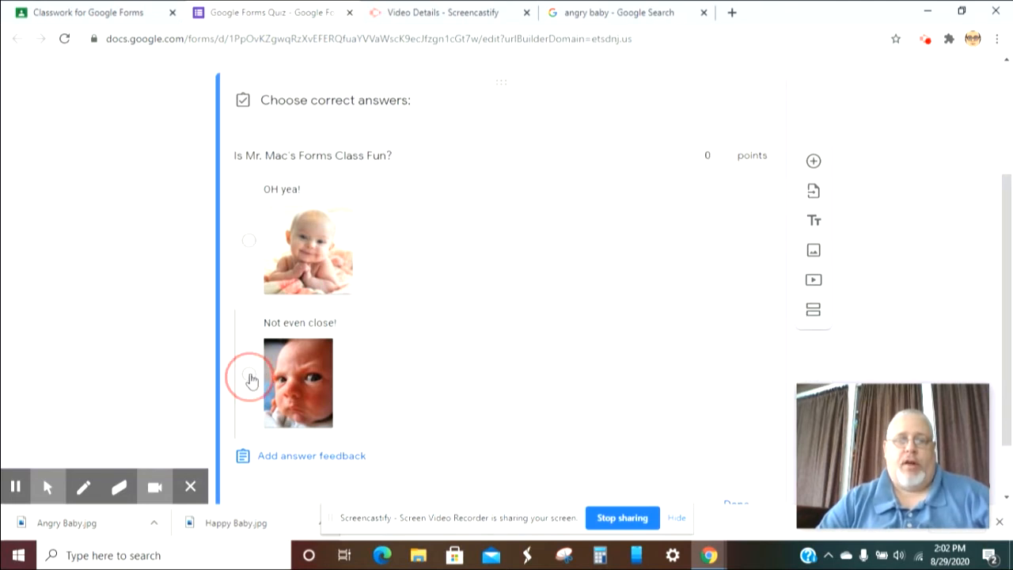
Set the question's value to 100 points in the answer key
click(710, 156)
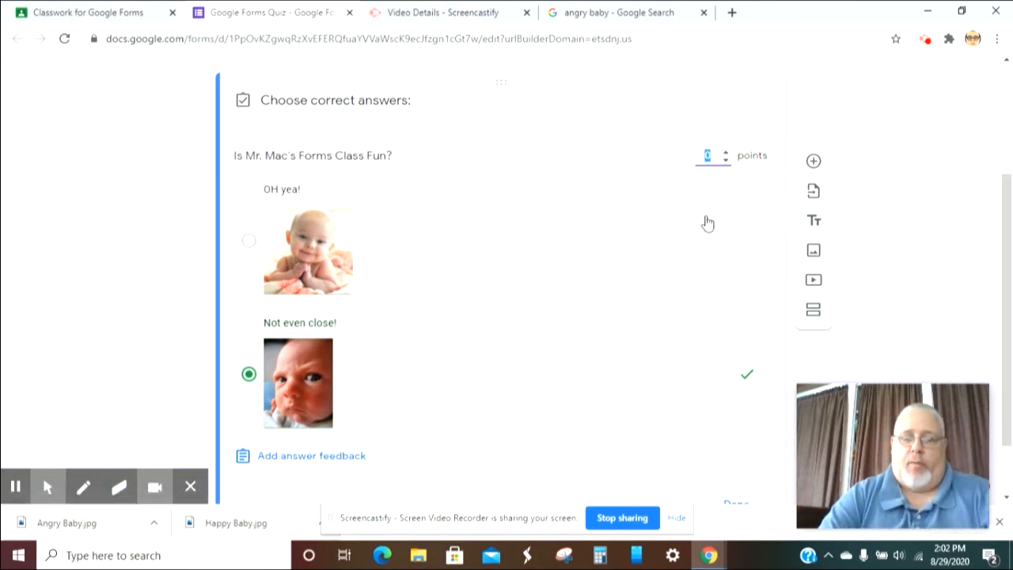
text(100)
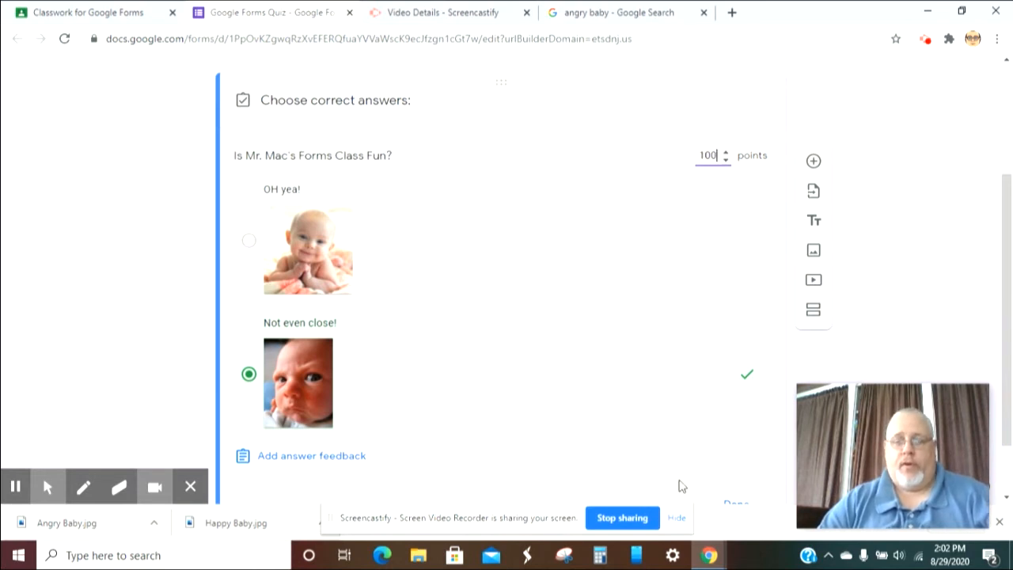
click(729, 391)
Add answer feedback for incorrect answers reading "Yea Right!!!!!"
scroll(730, 391, down, 1)
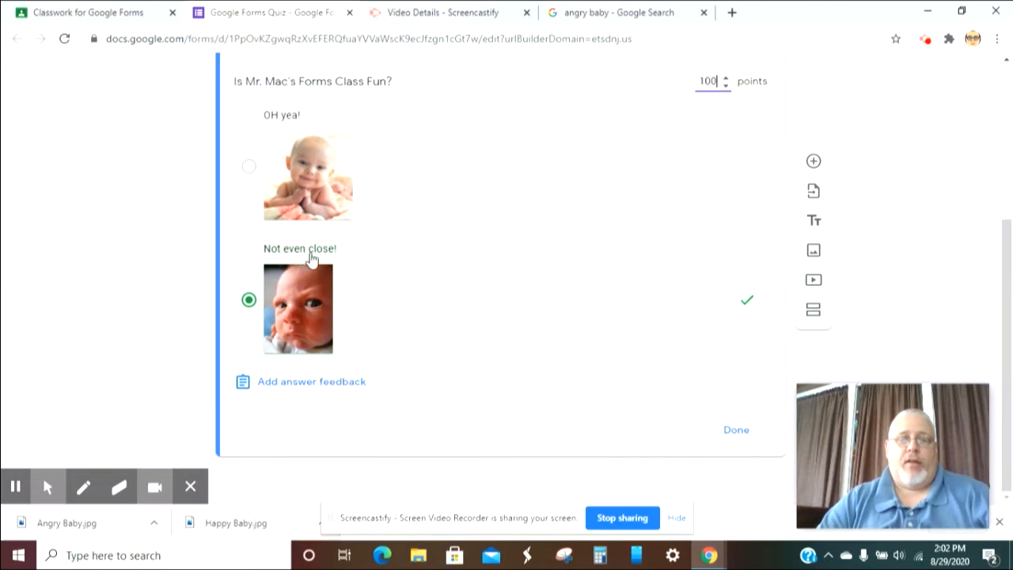
click(340, 388)
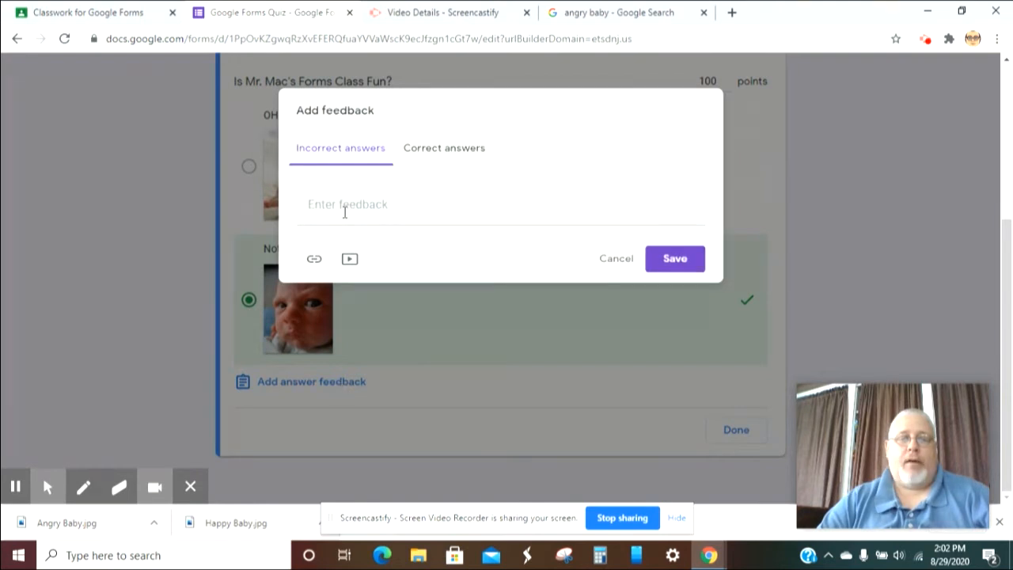
click(345, 212)
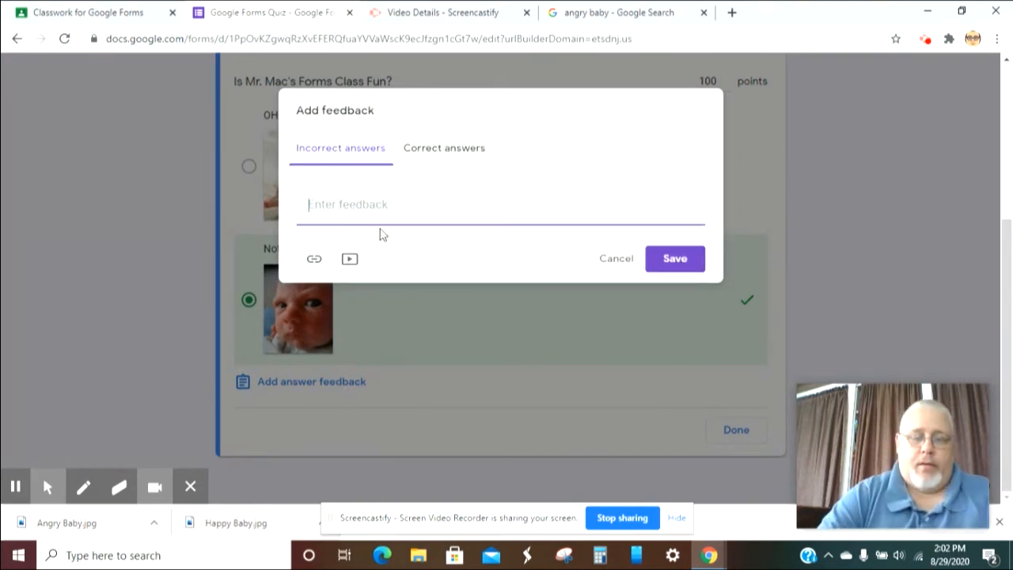
text(Yea)
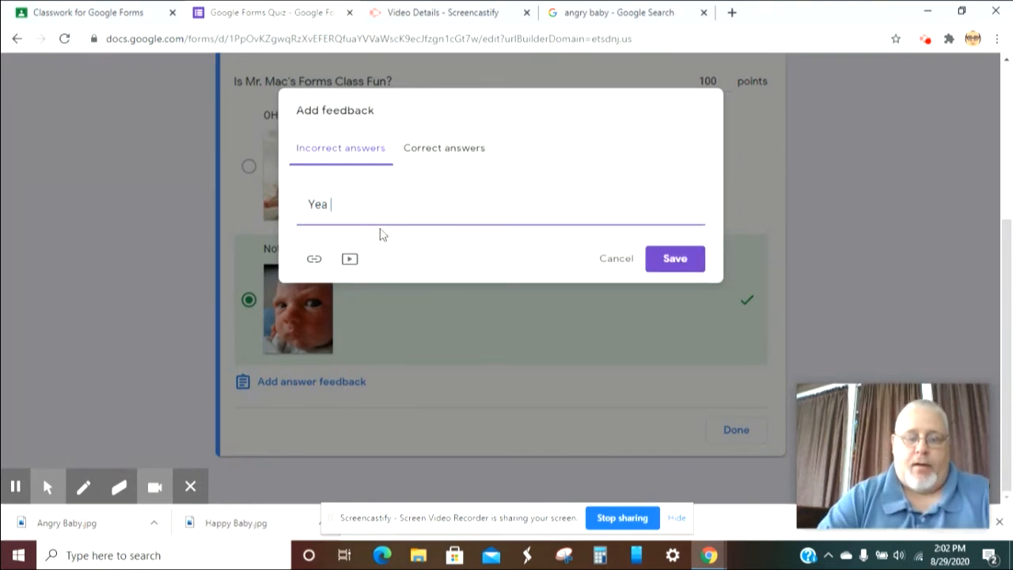
text( Ri)
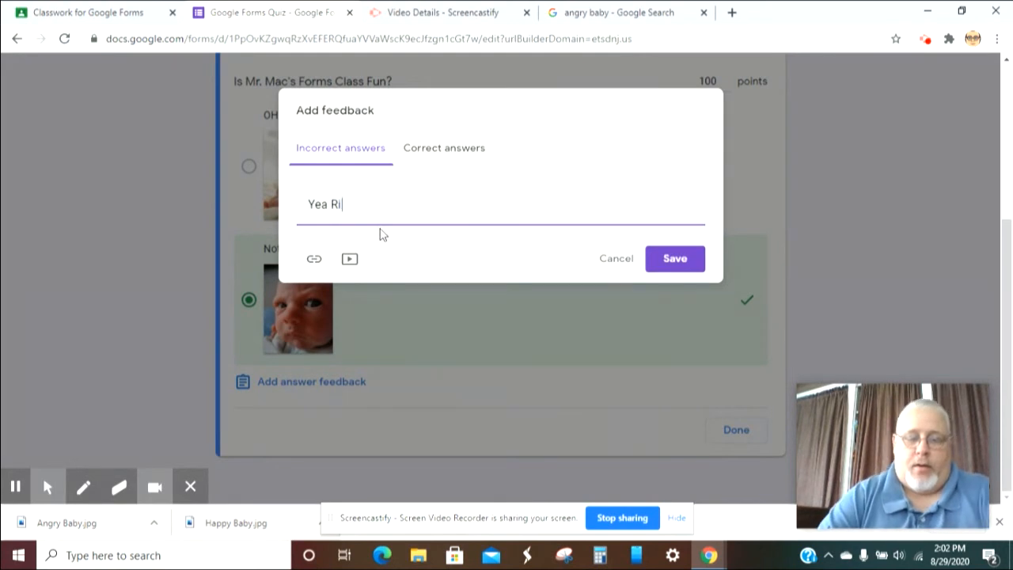
text(ght)
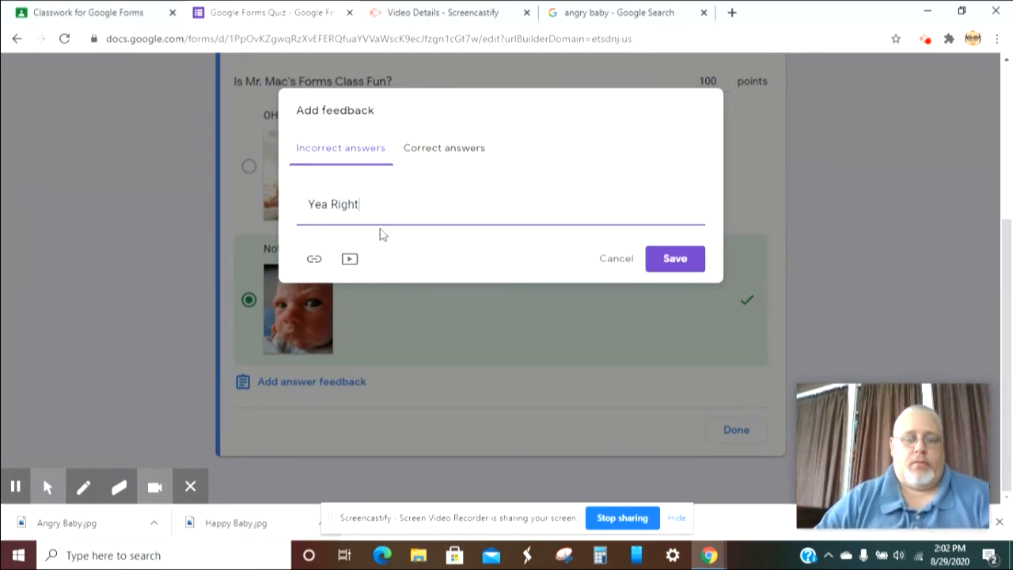
text(!!!!!)
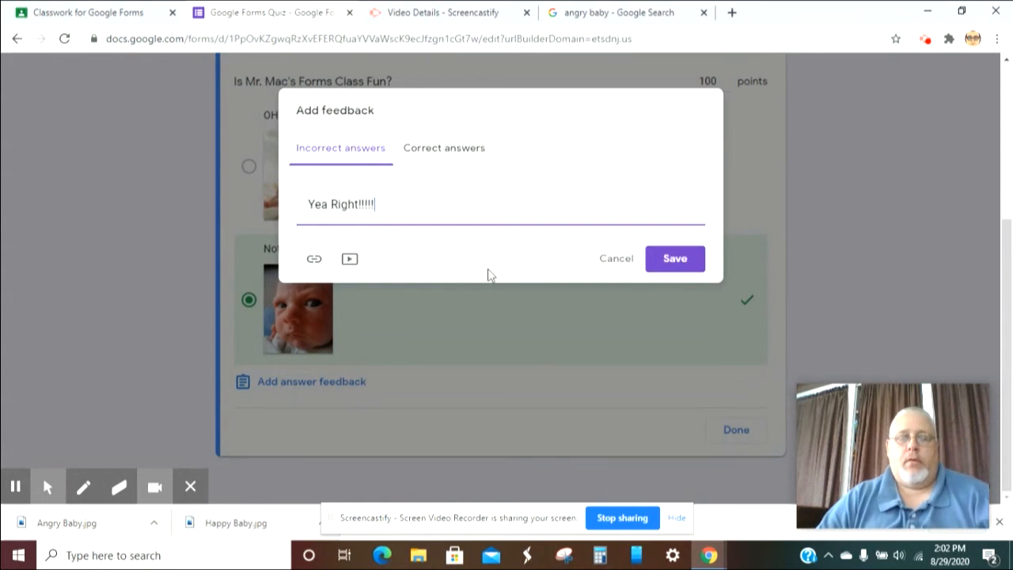
Save the feedback for incorrect answers and finish editing the question's answer key
click(675, 258)
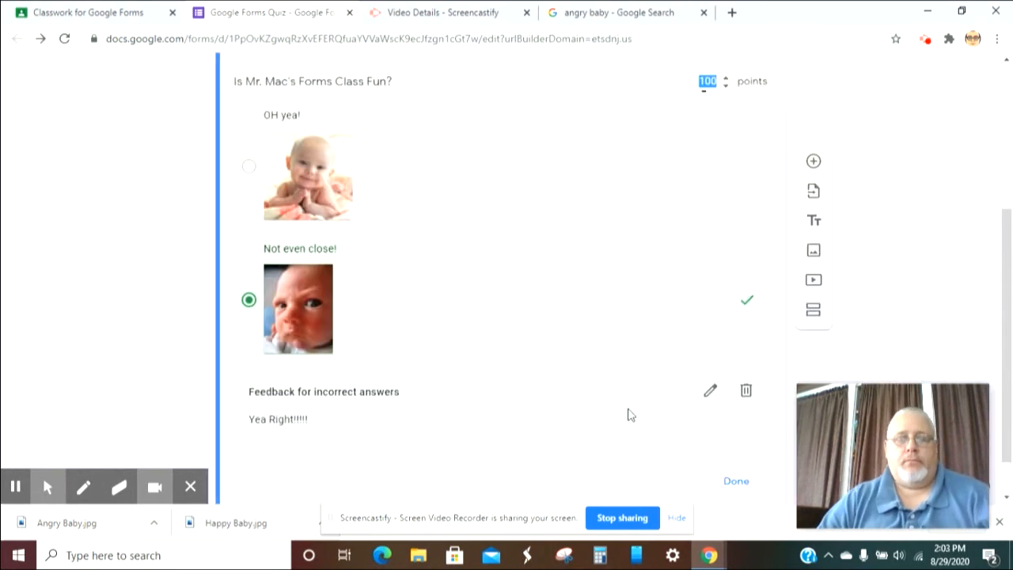
scroll(624, 412, up, 1)
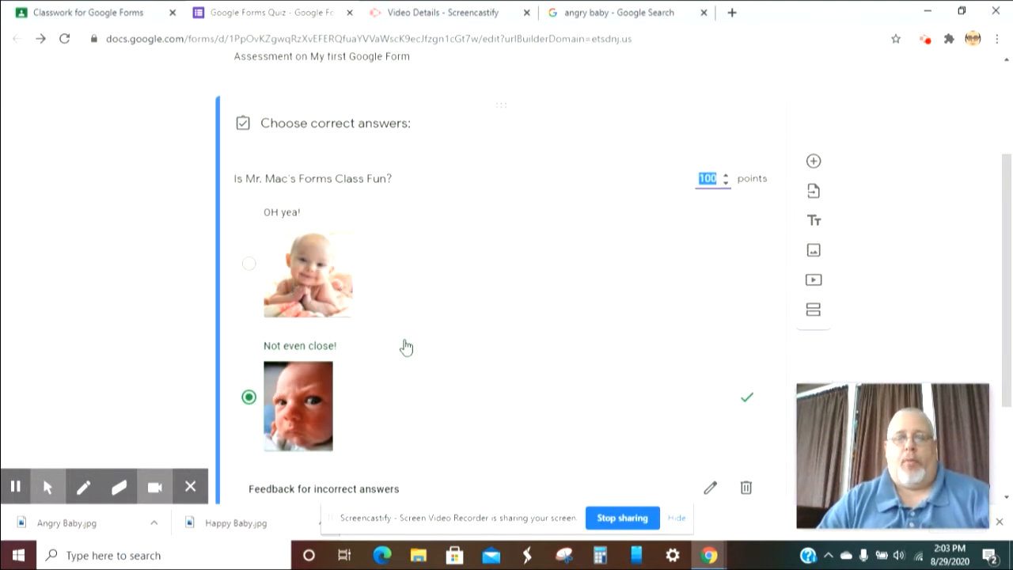
scroll(457, 416, down, 2)
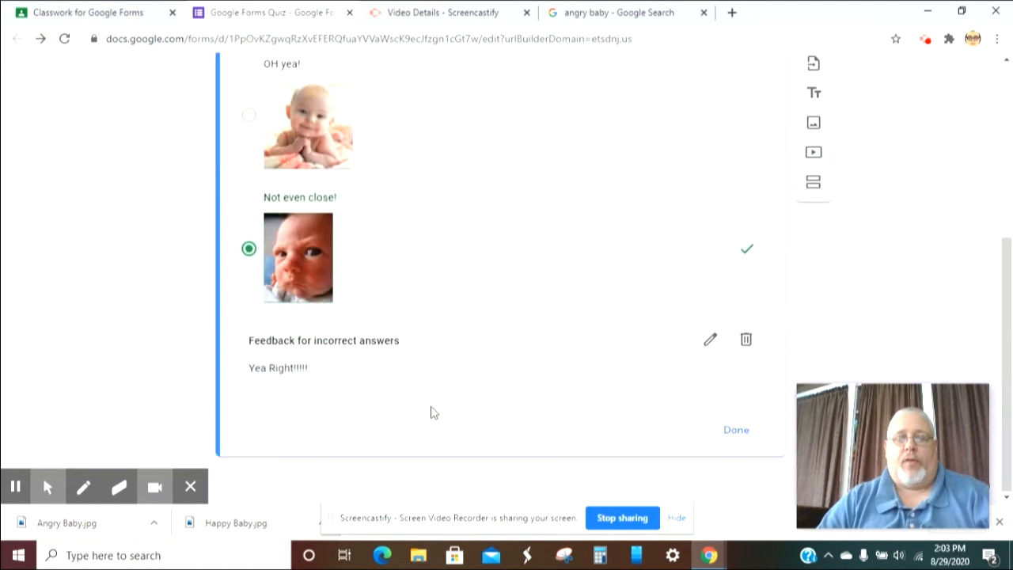
click(735, 431)
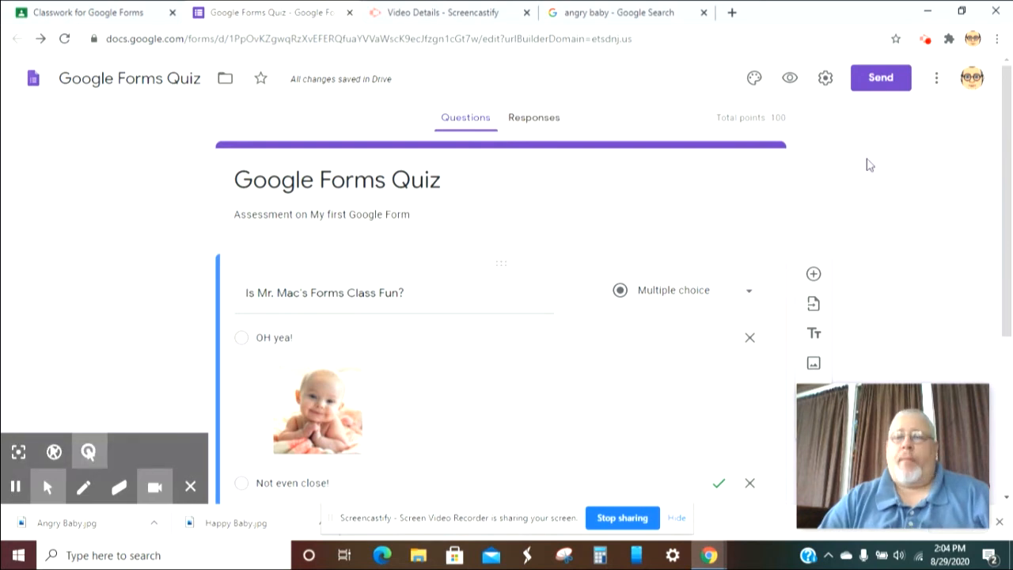
Turn on collecting email addresses in the form's general settings and save
click(826, 79)
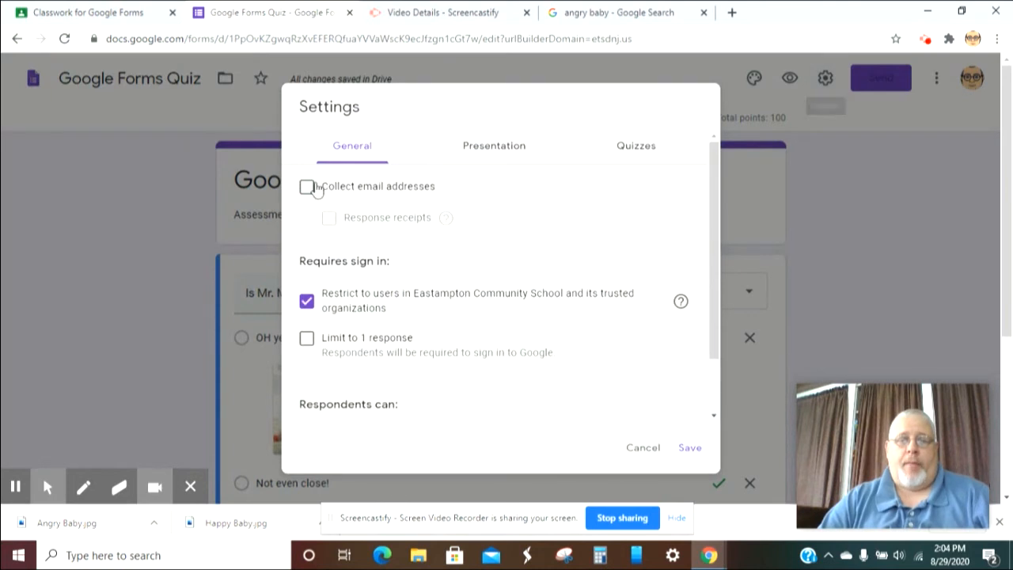
click(307, 191)
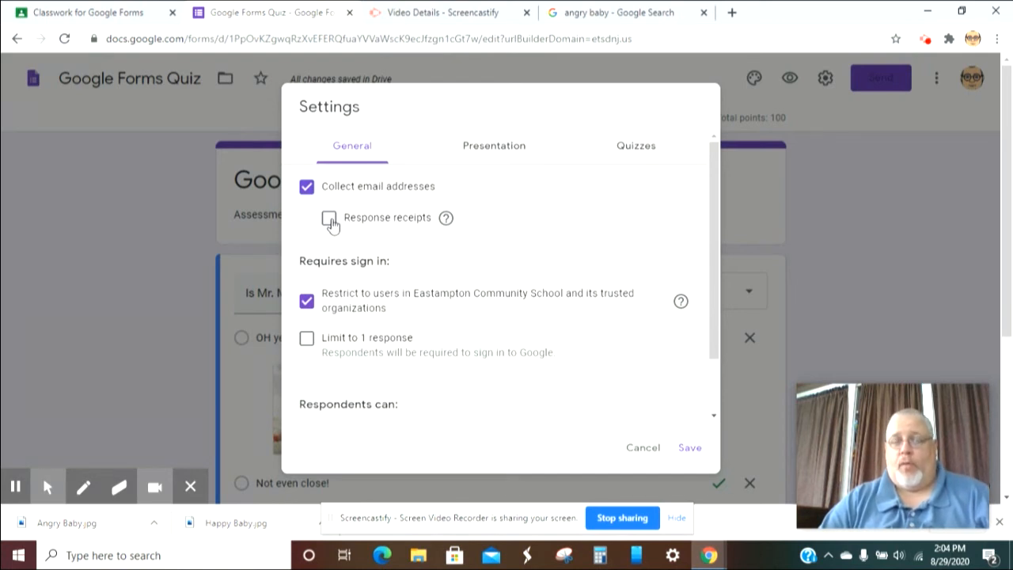
click(693, 448)
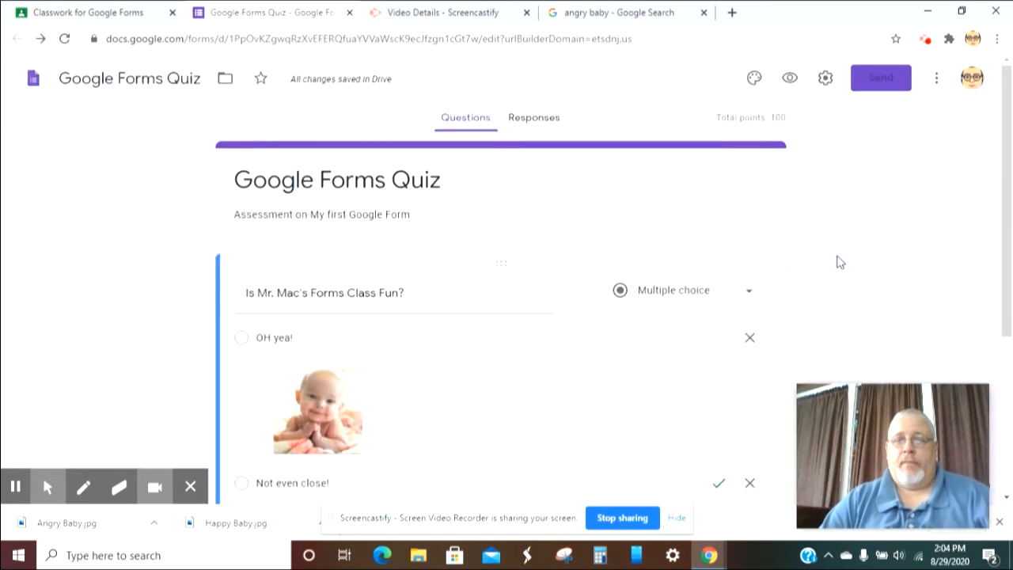
Review the form's quiz settings, including locked mode and grade release, and save them
click(827, 80)
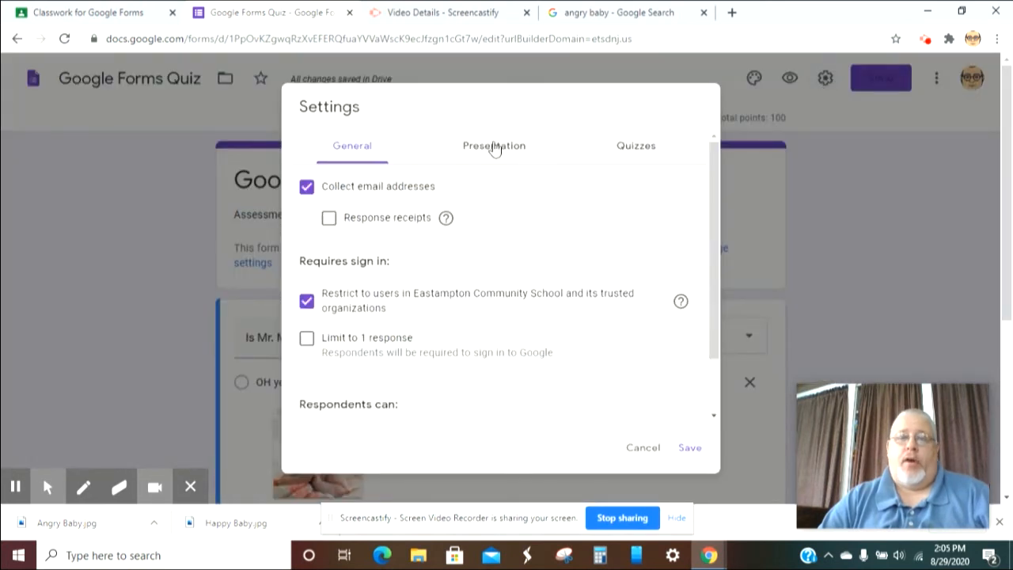
click(644, 150)
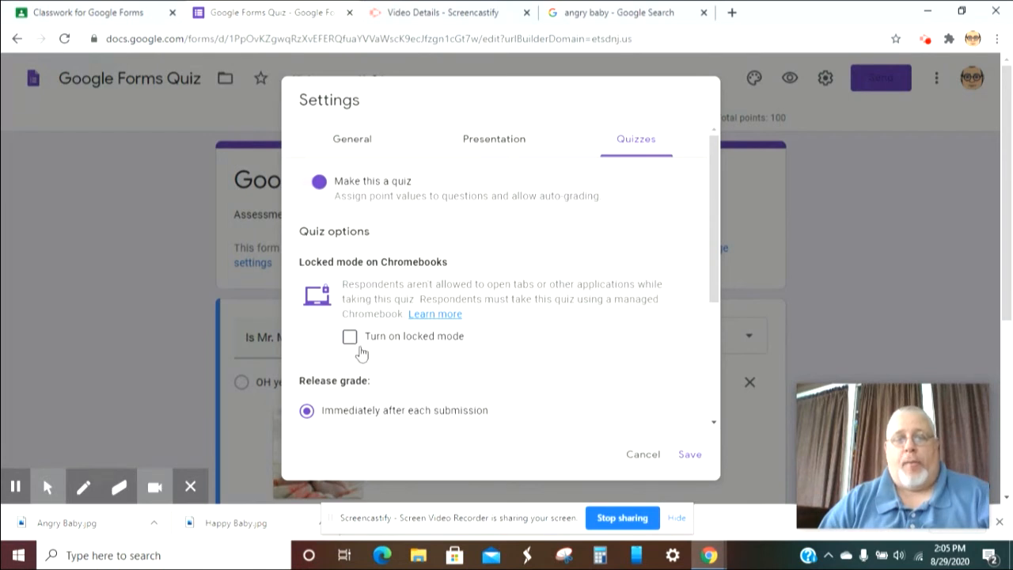
click(694, 457)
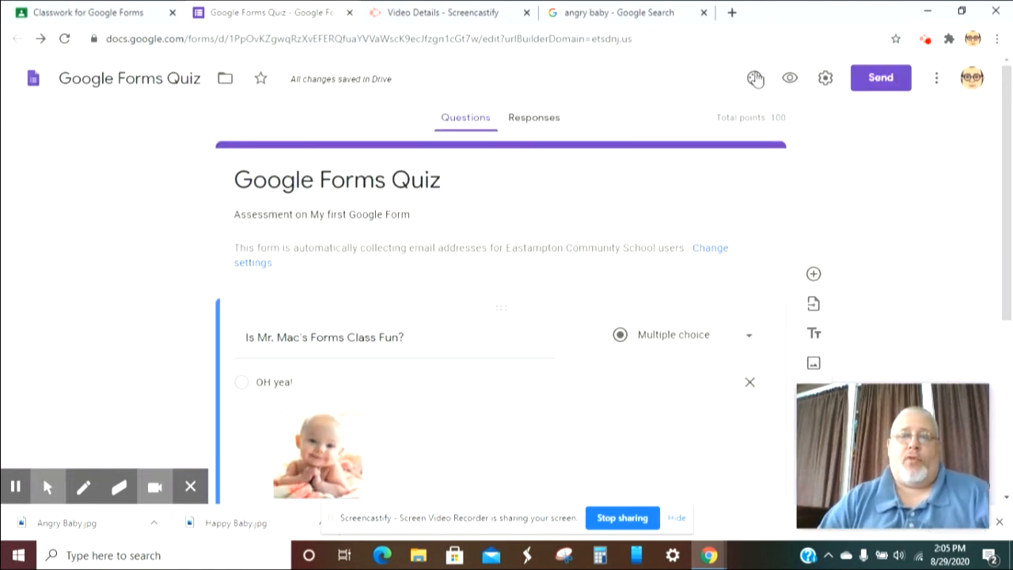
Add the illustrated laboratory glassware image from the Work and School themes as the form's header
click(755, 81)
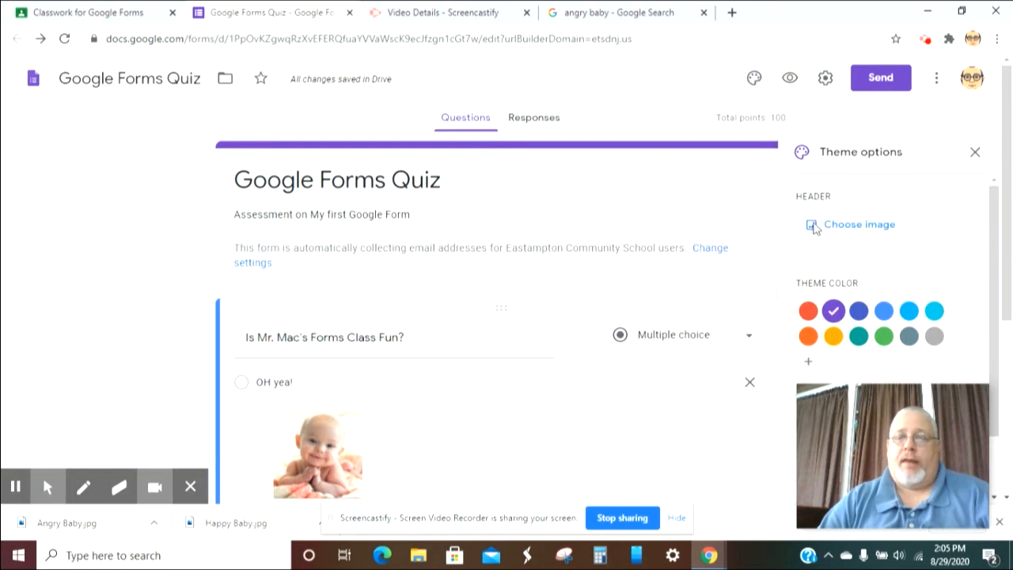
click(867, 226)
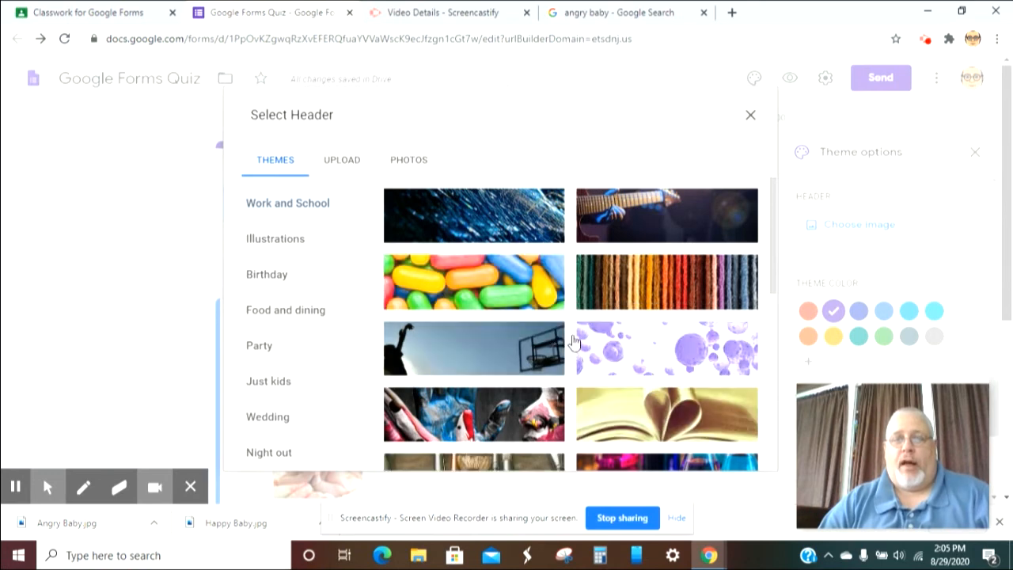
scroll(574, 341, down, 10)
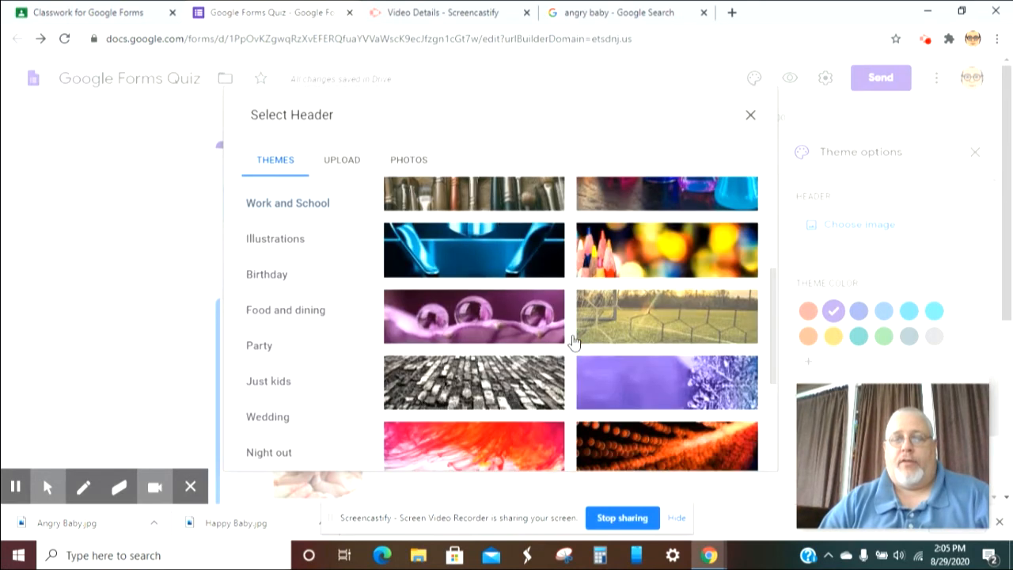
scroll(574, 341, down, 10)
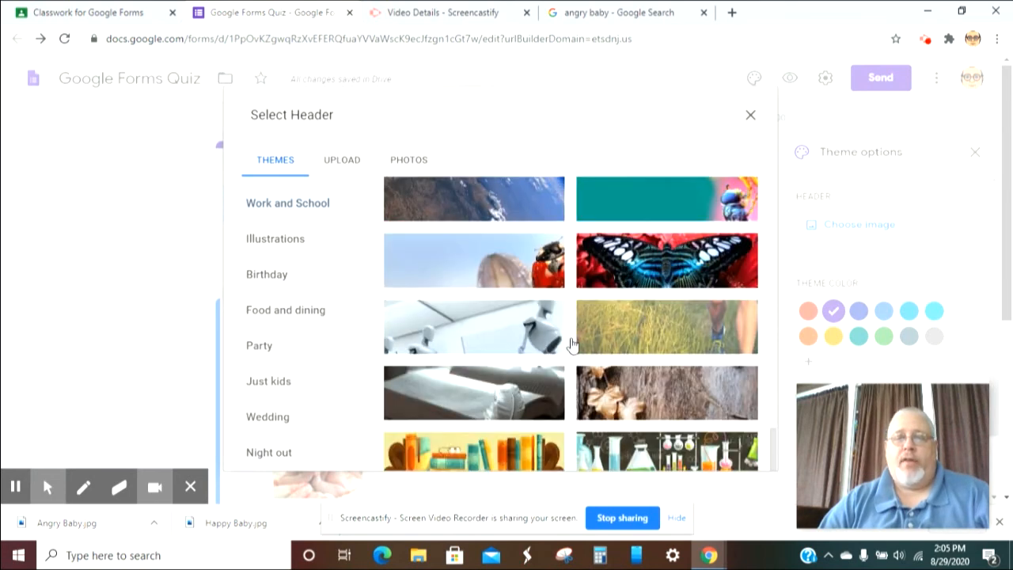
scroll(574, 341, down, 1)
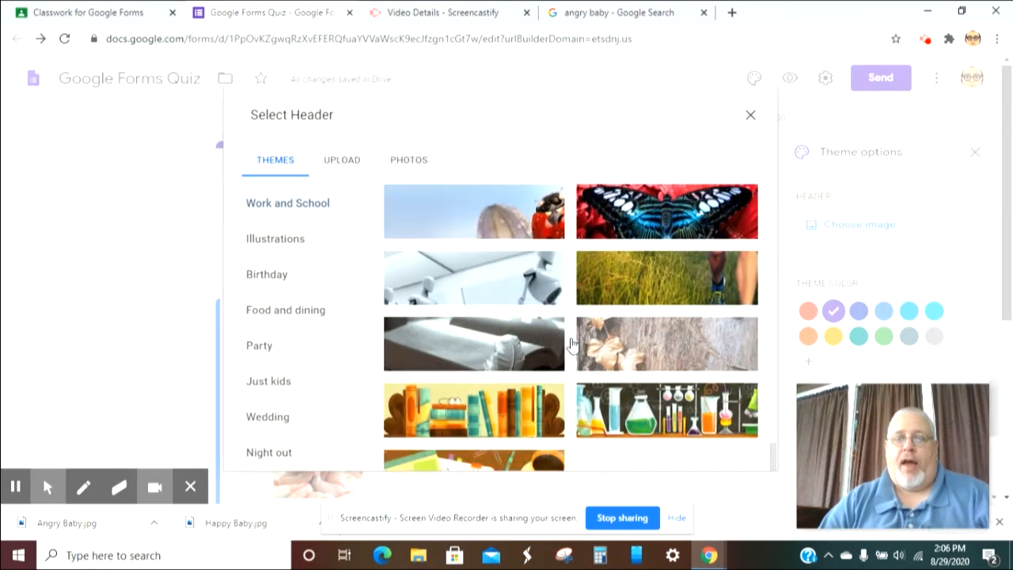
click(679, 408)
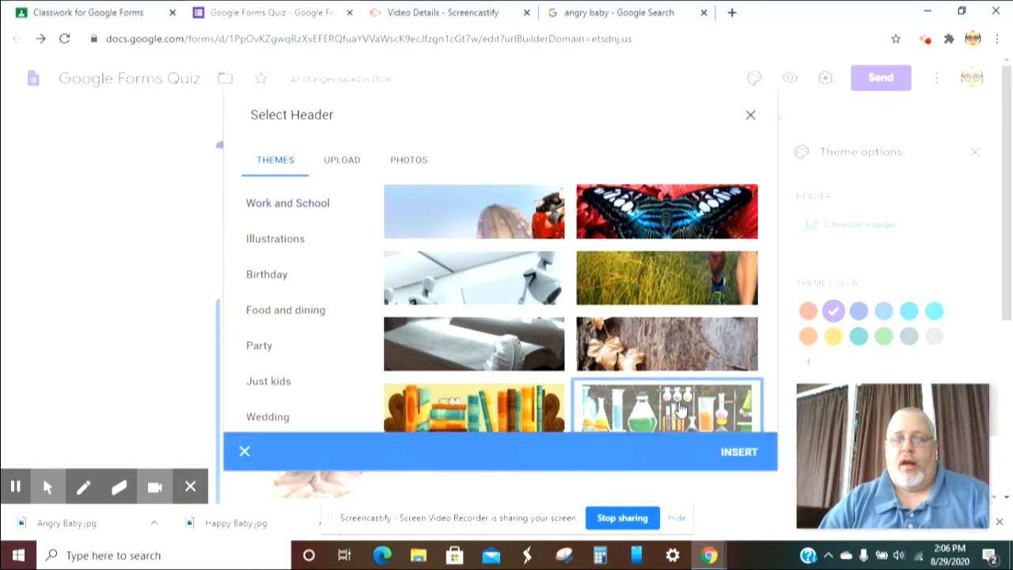
click(740, 453)
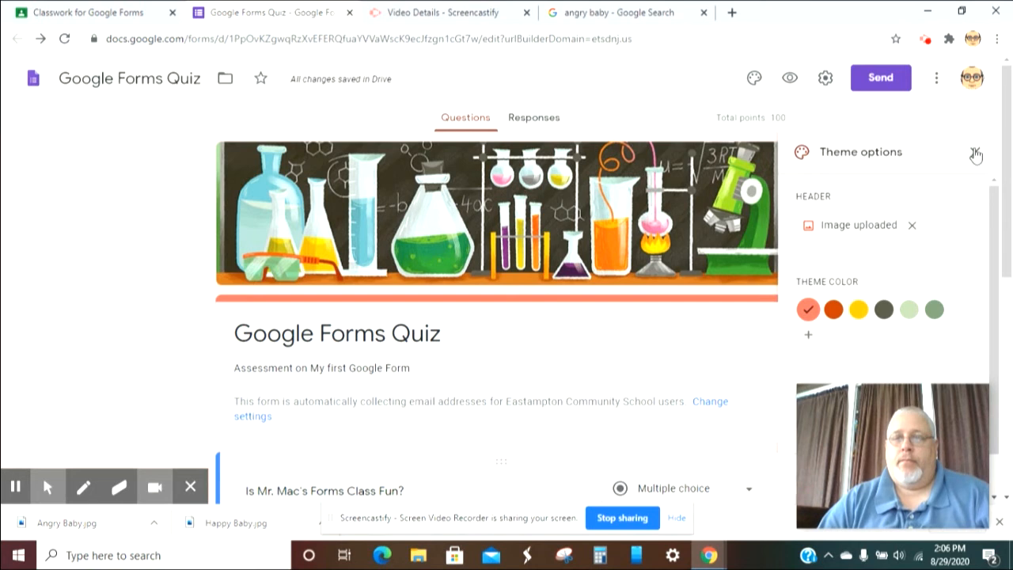
click(975, 152)
click(17, 488)
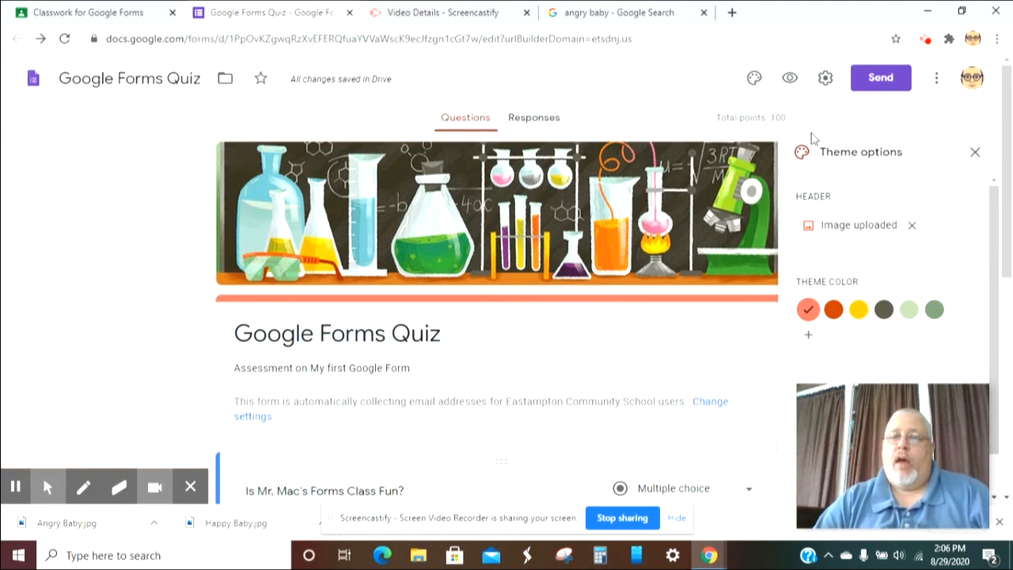
Preview the quiz as a respondent, answer the question with "Not even close!" and submit the response
click(789, 80)
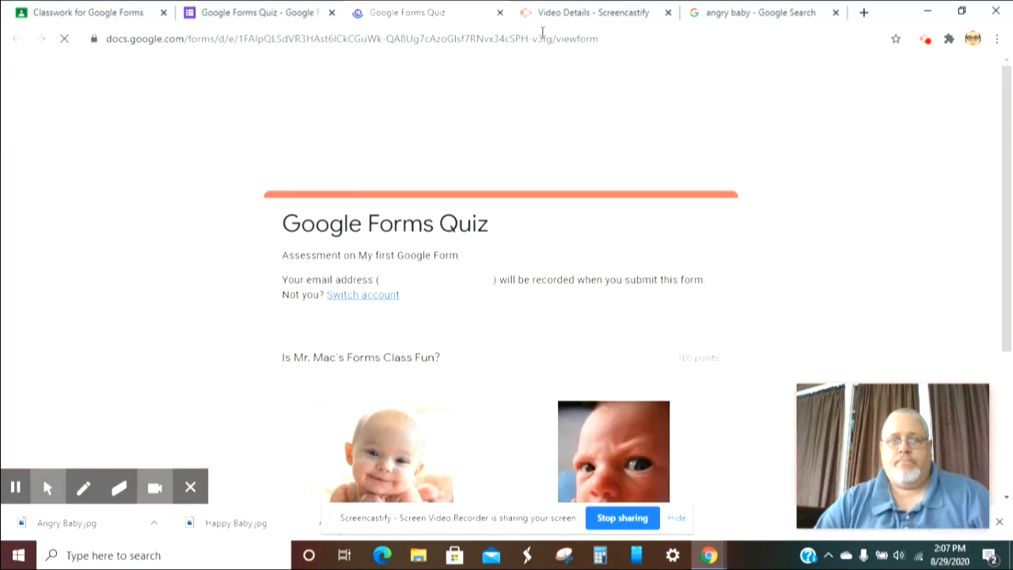
click(256, 12)
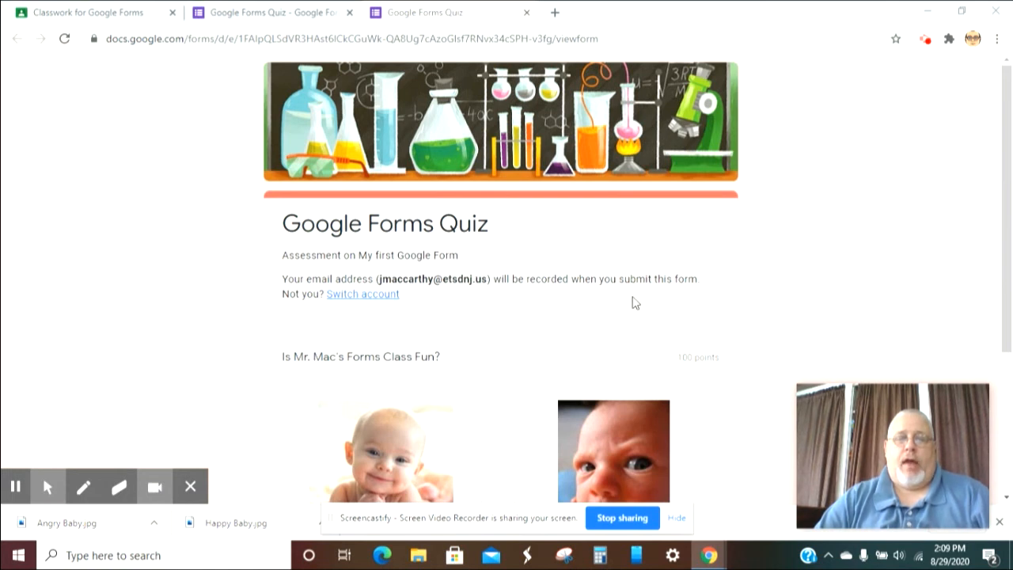
scroll(605, 308, down, 1)
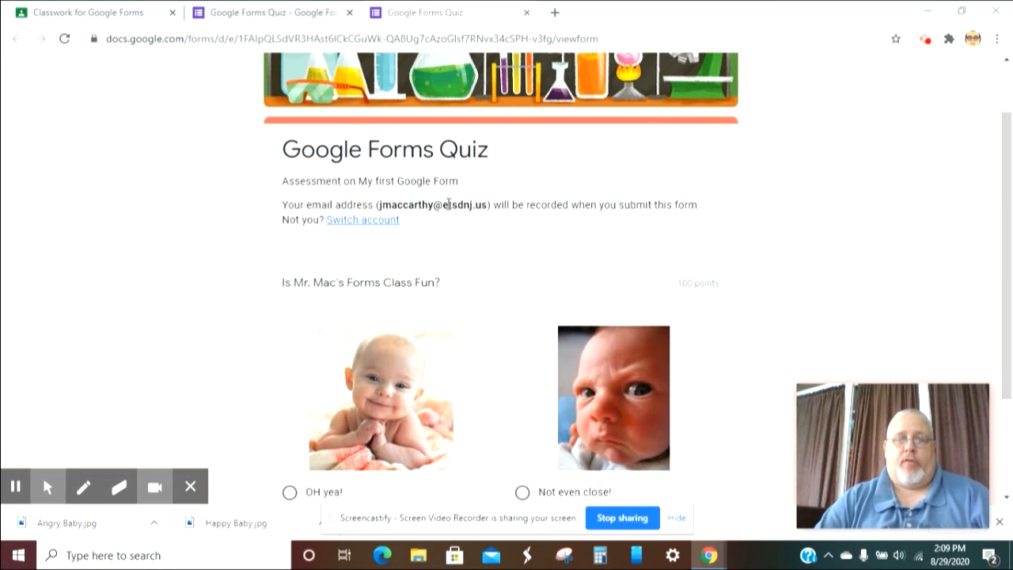
scroll(513, 240, down, 2)
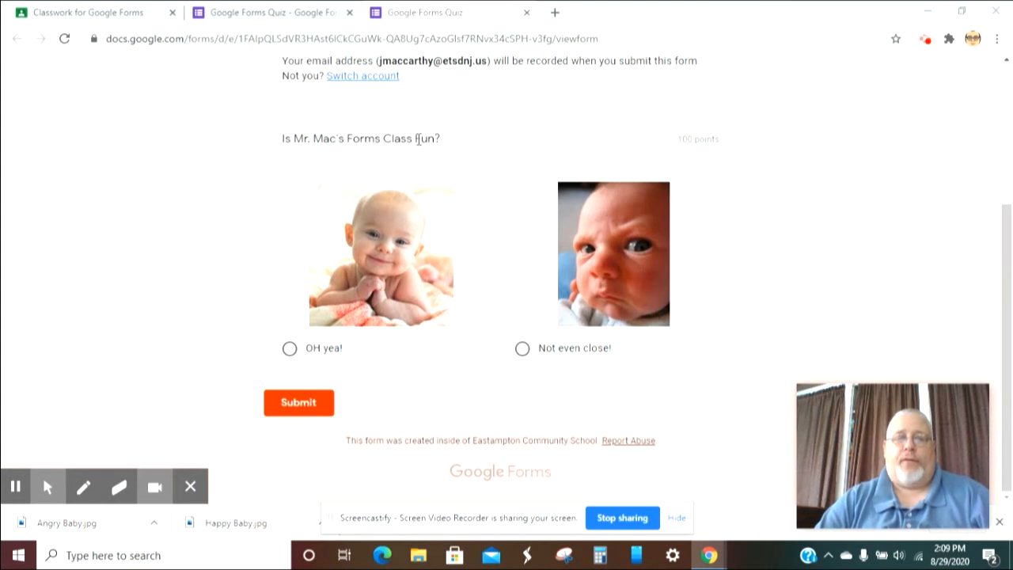
click(523, 349)
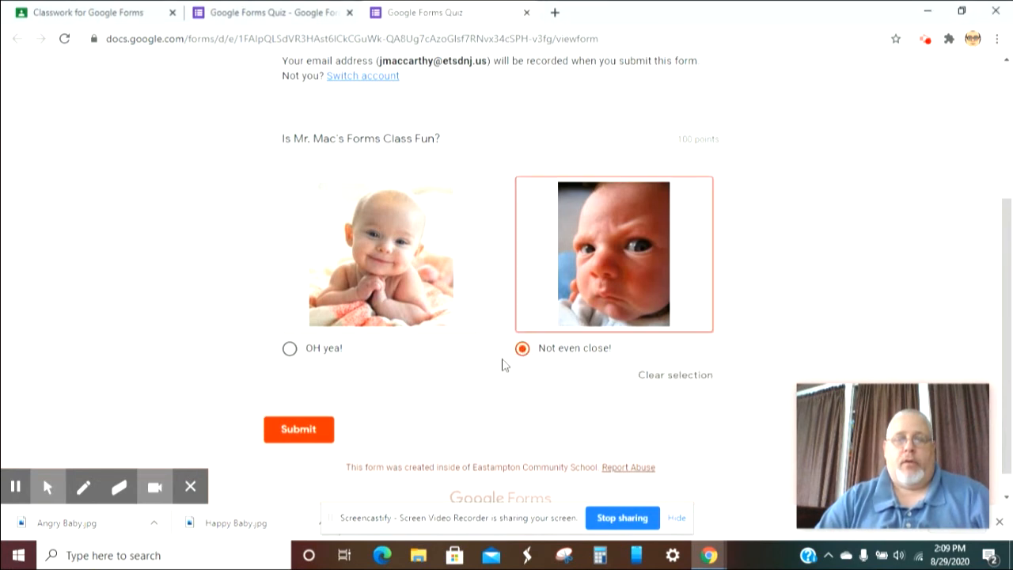
click(305, 436)
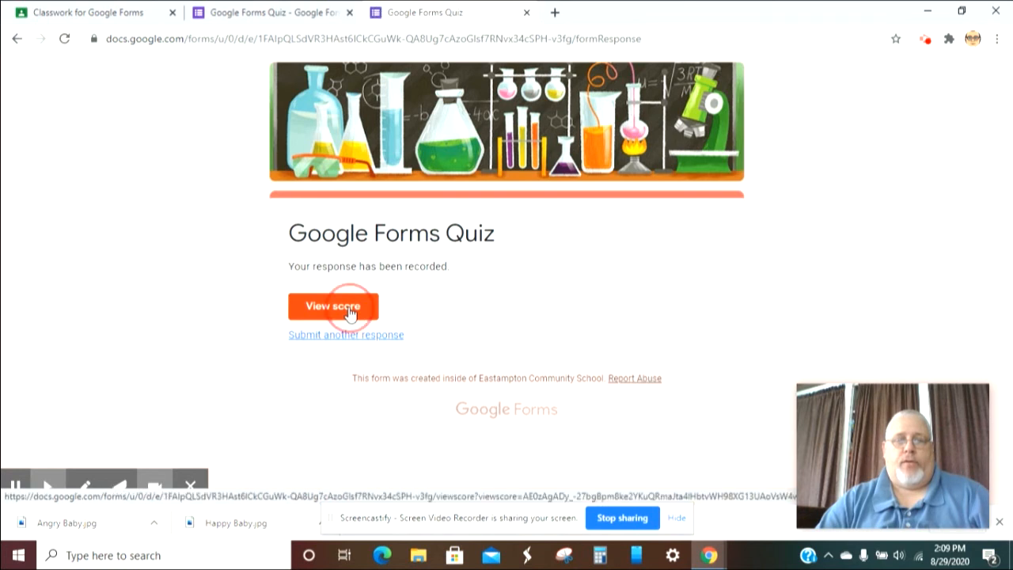
View the score of the submitted response and examine the graded question
click(349, 311)
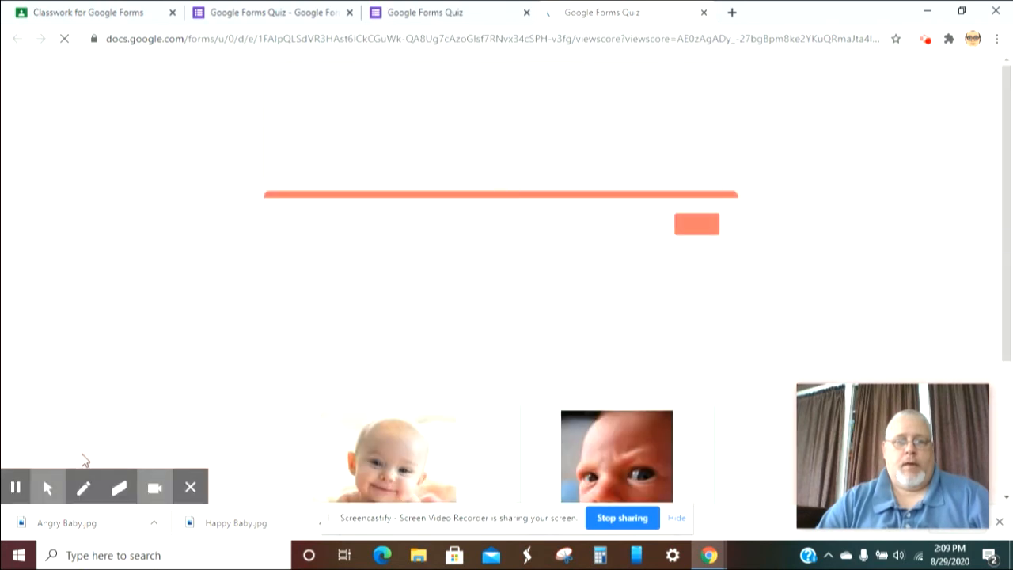
scroll(540, 348, down, 3)
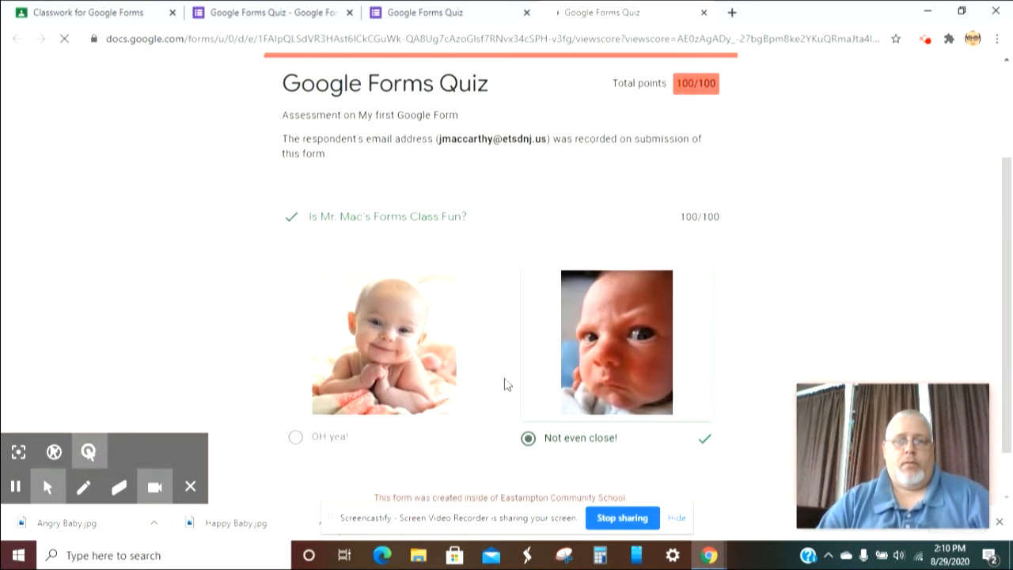
scroll(507, 384, up, 1)
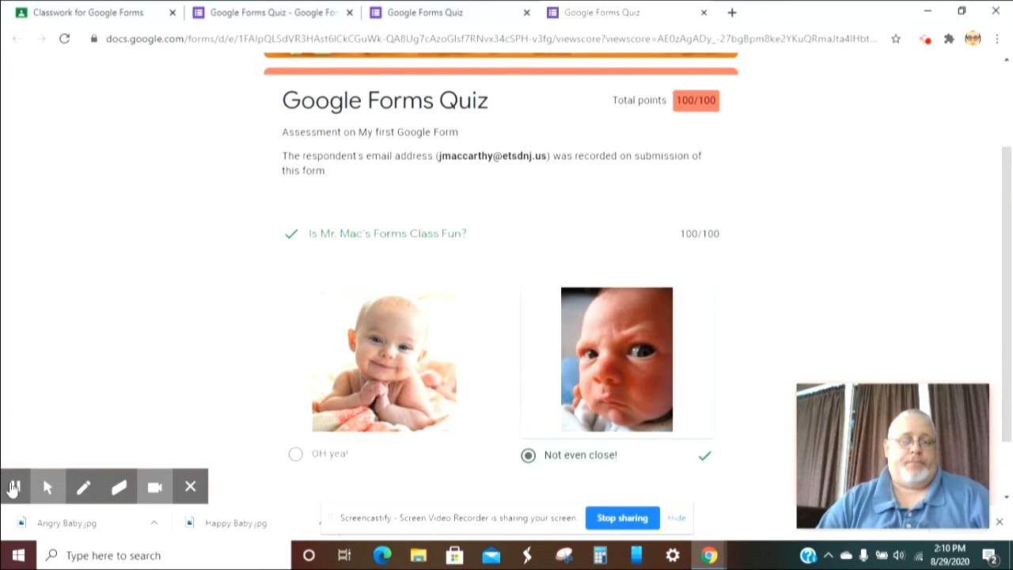
click(13, 487)
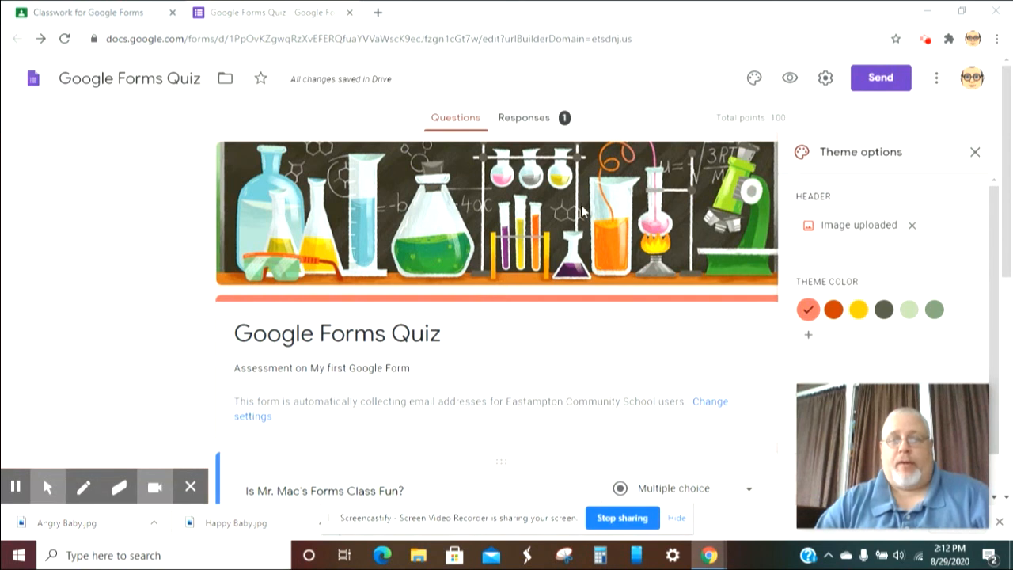
Open the form's responses and examine the summary's insights and points distribution
click(543, 123)
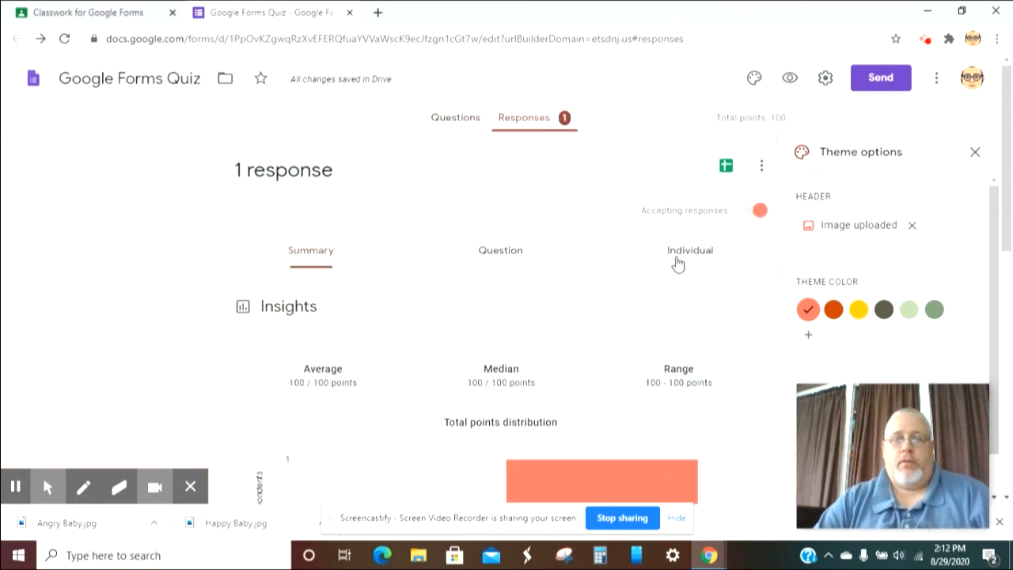
scroll(651, 267, down, 1)
scroll(651, 266, down, 3)
scroll(651, 267, up, 2)
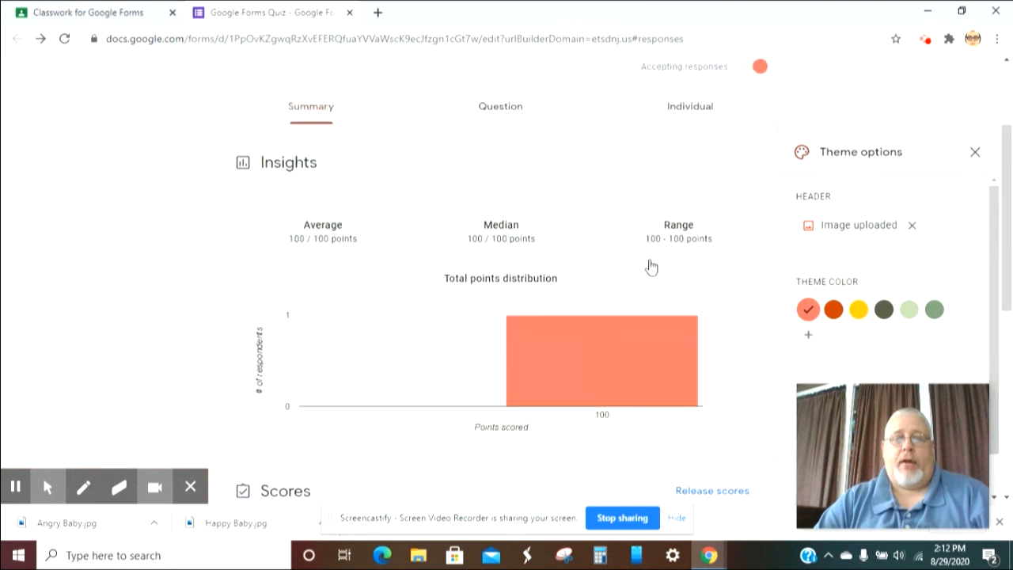
Open the individual response view and examine the respondent's graded answer
click(685, 179)
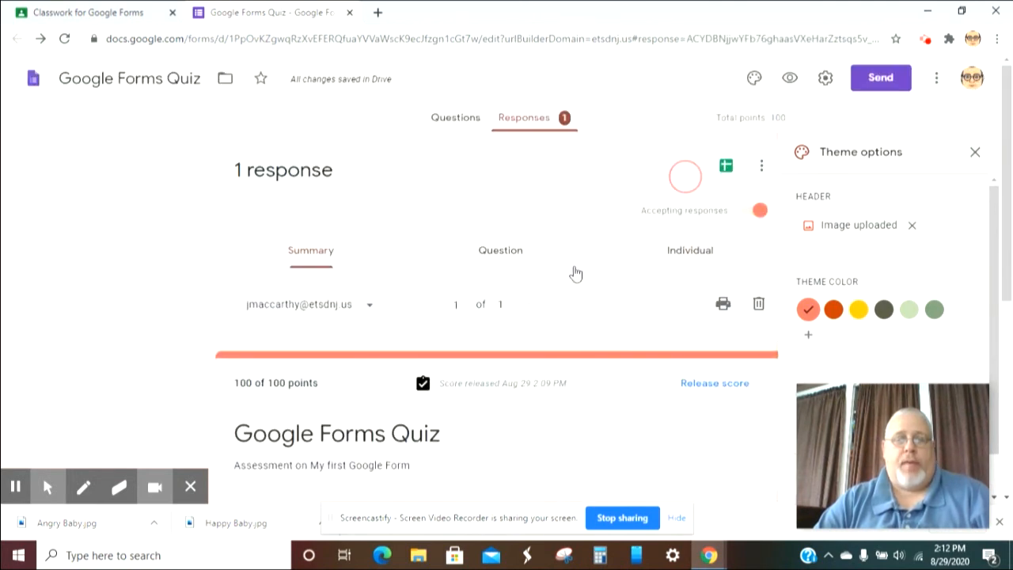
scroll(573, 273, down, 3)
scroll(533, 285, down, 2)
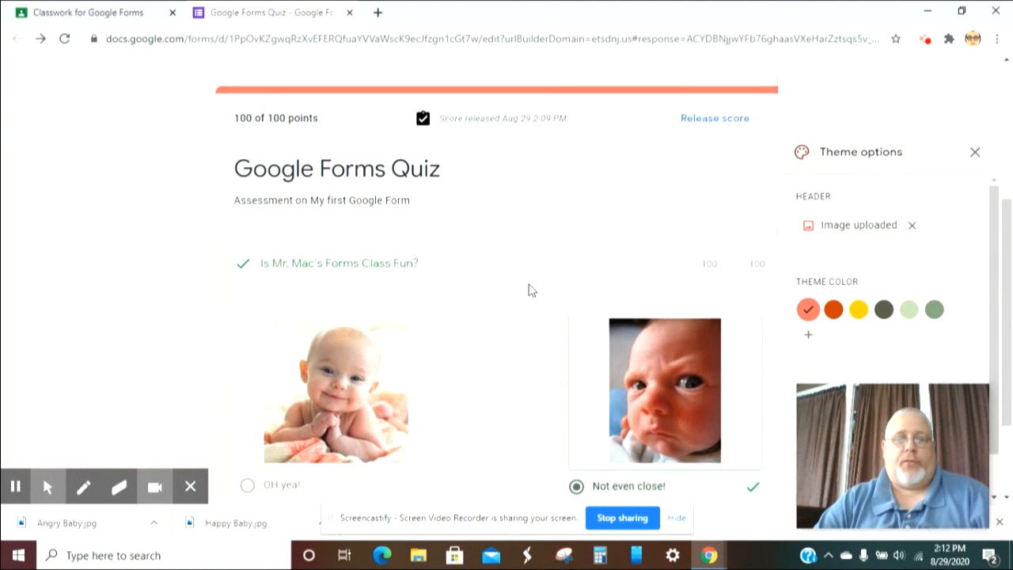
scroll(533, 284, up, 1)
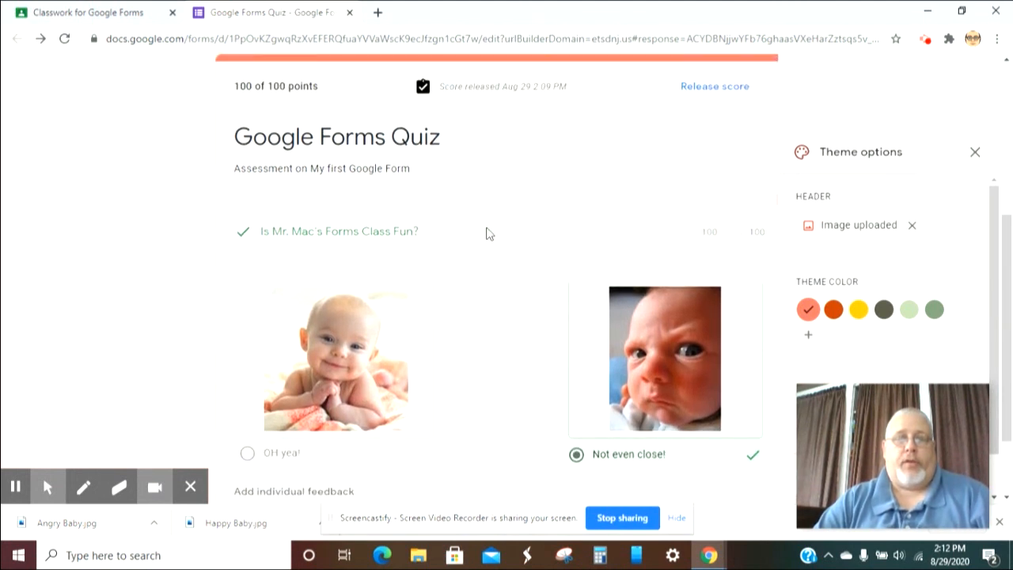
Create a new spreadsheet as the destination for the quiz's responses, keeping the suggested name
scroll(486, 233, up, 4)
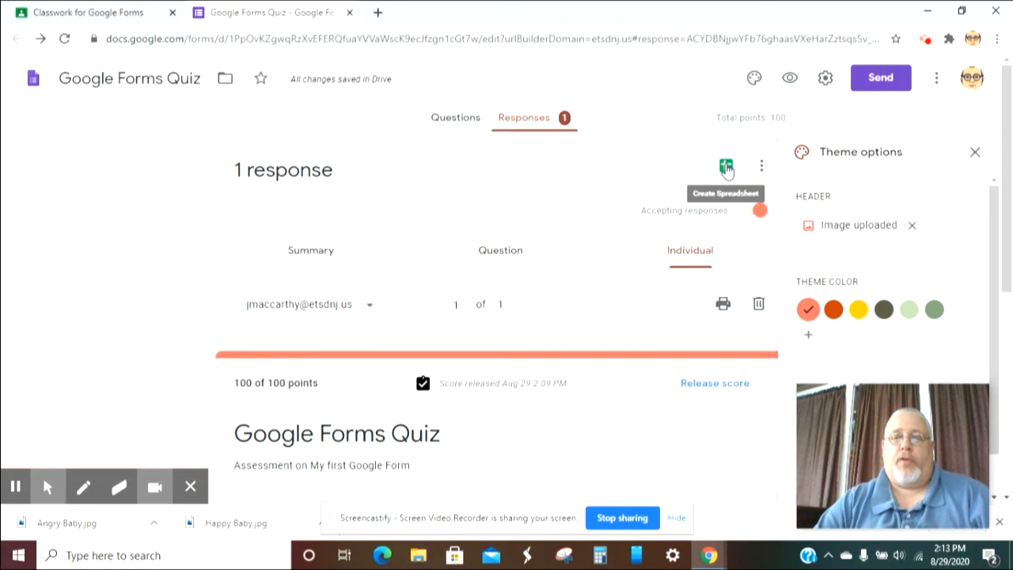
click(725, 167)
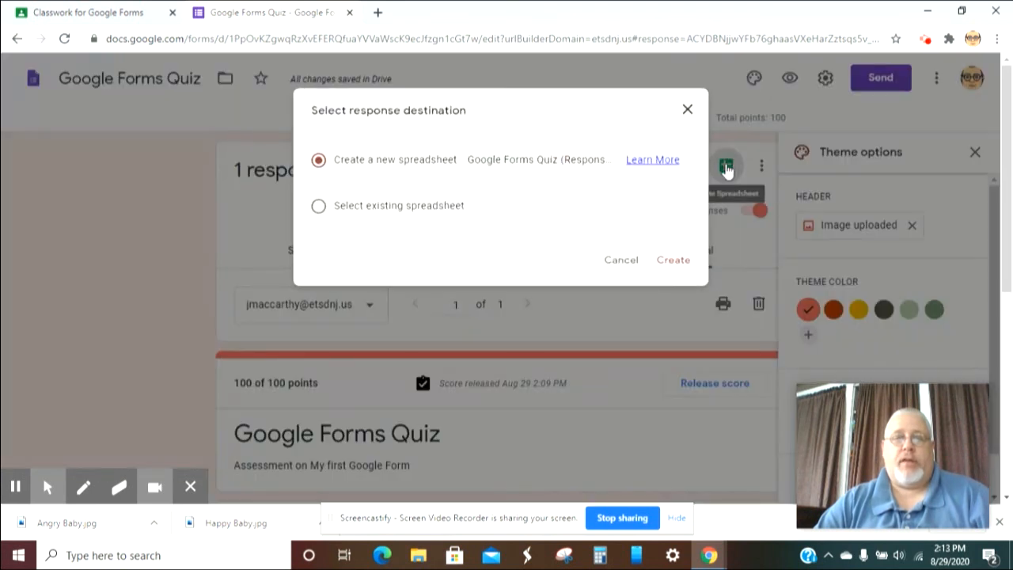
click(674, 261)
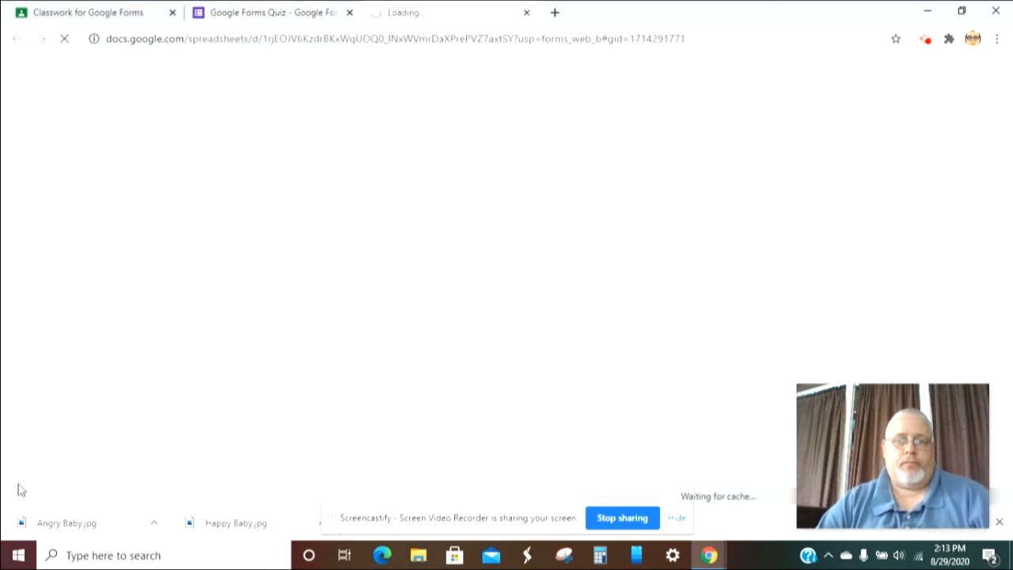
click(273, 15)
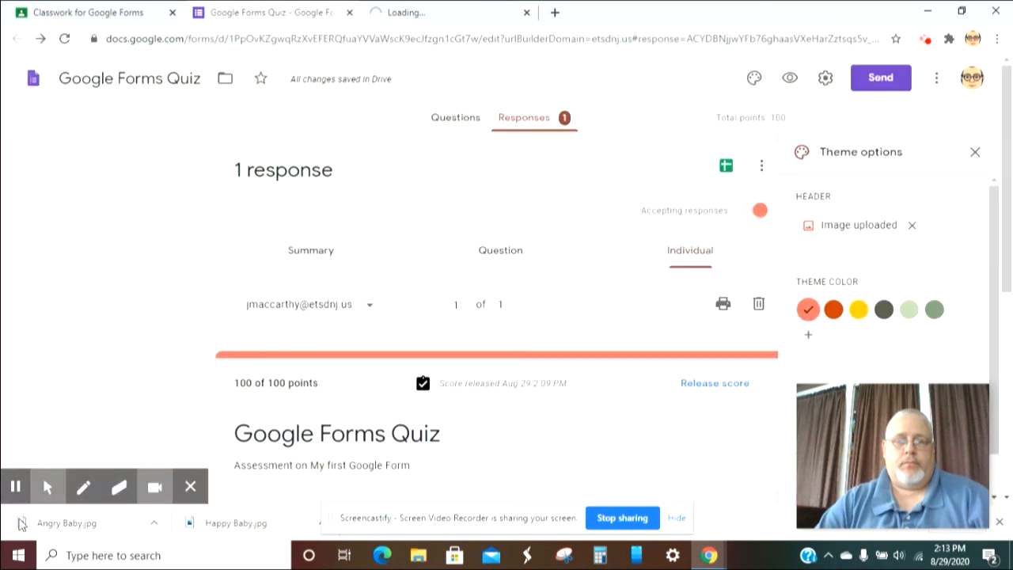
click(16, 488)
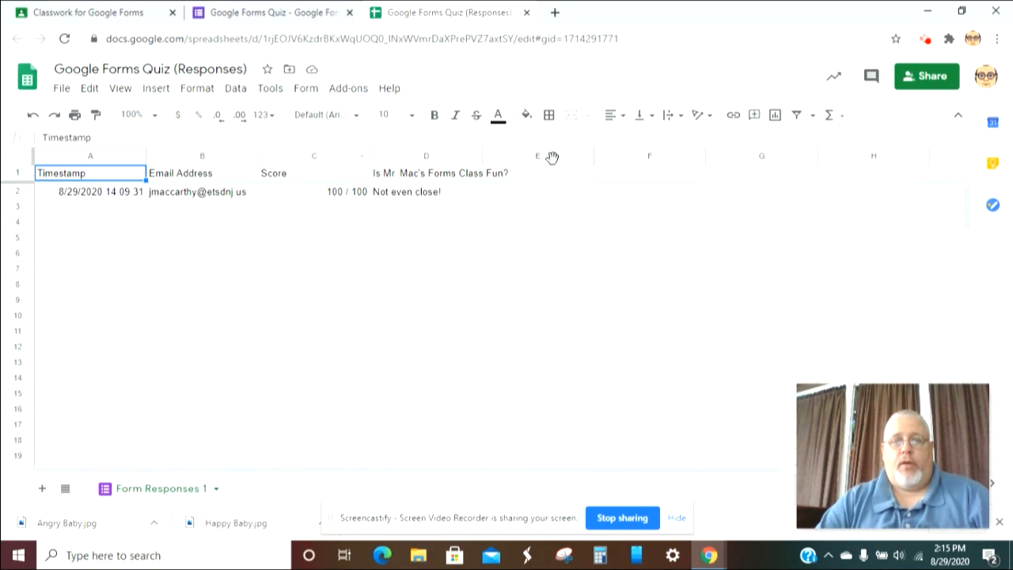
Narrow columns C to E together and fill the "Not even close!" answer cell D2 with red
drag(552, 157, 372, 157)
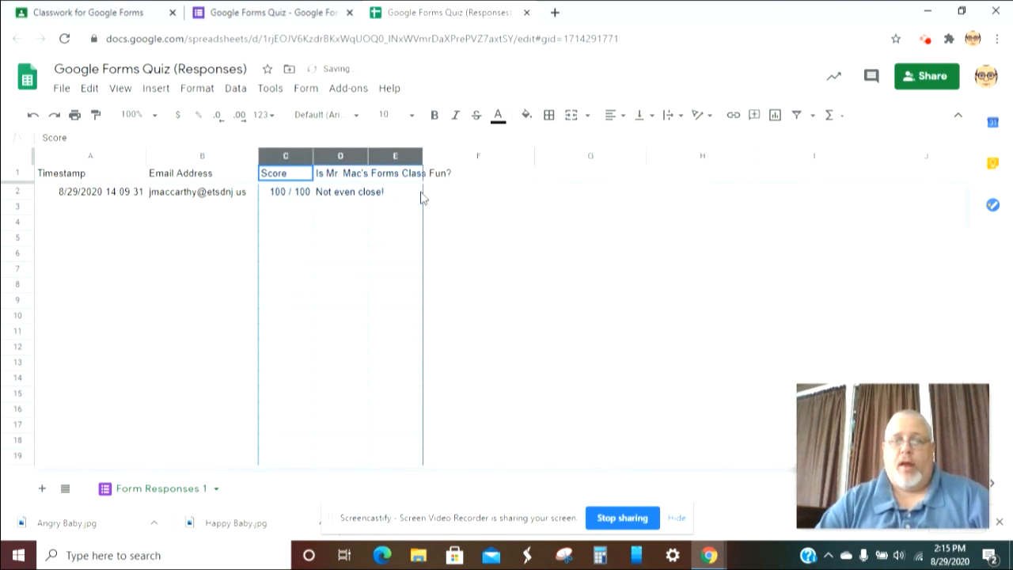
click(351, 196)
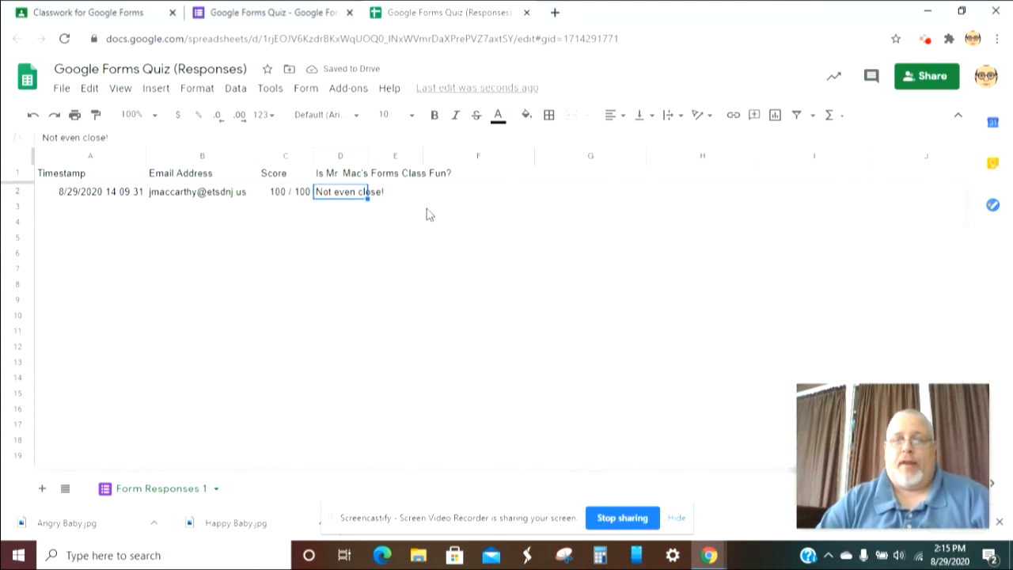
click(527, 116)
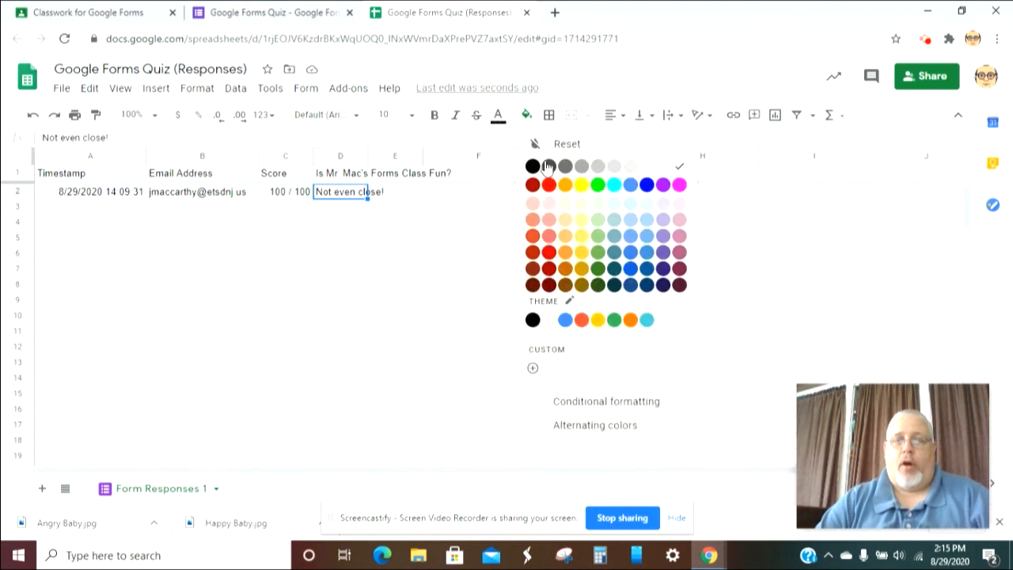
click(555, 186)
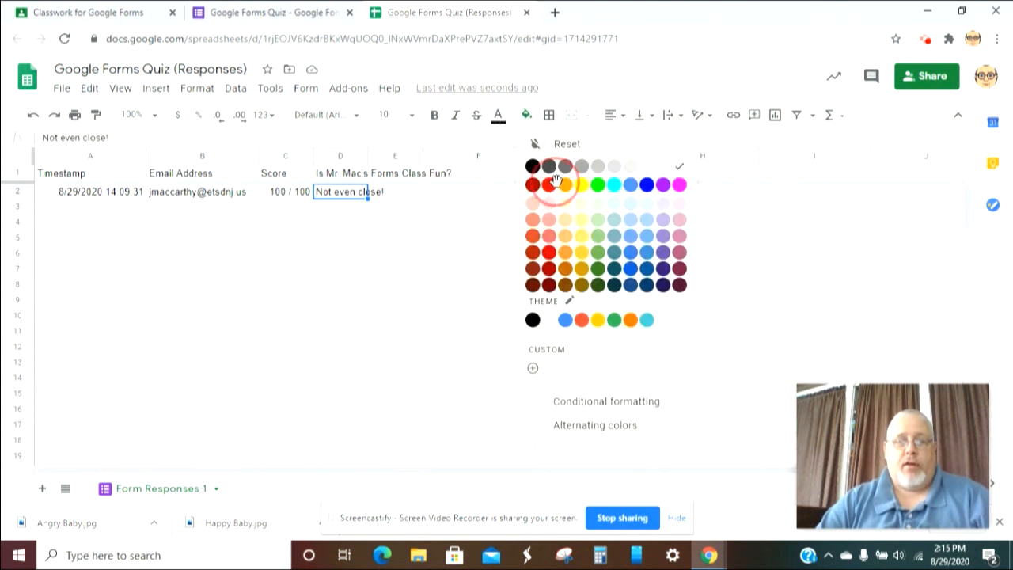
click(303, 196)
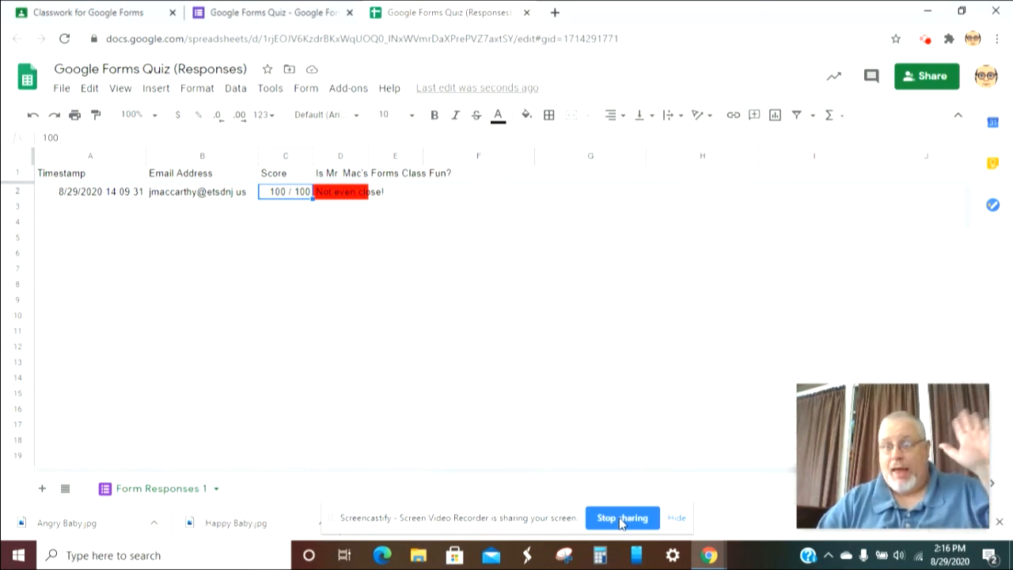
click(622, 519)
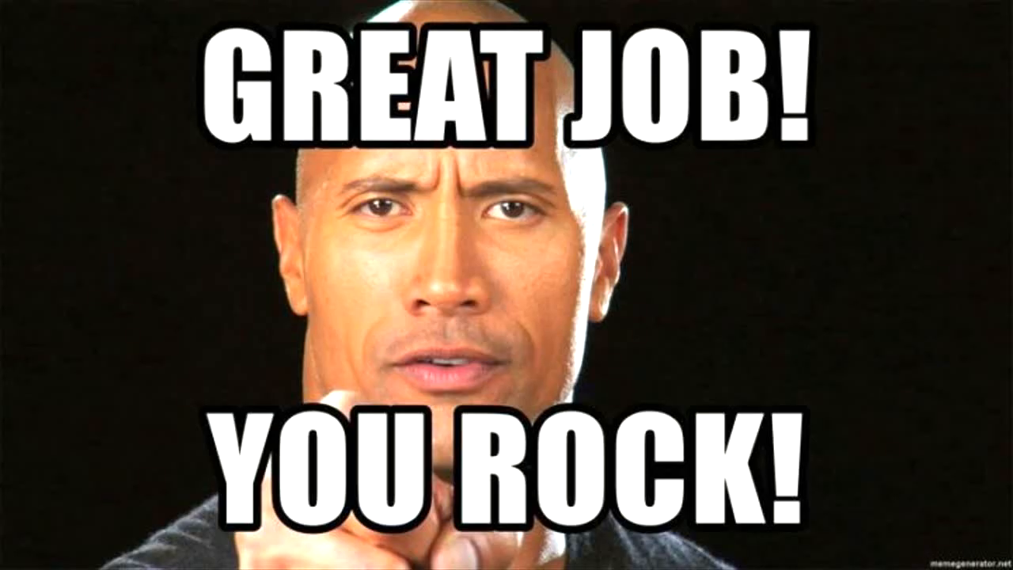